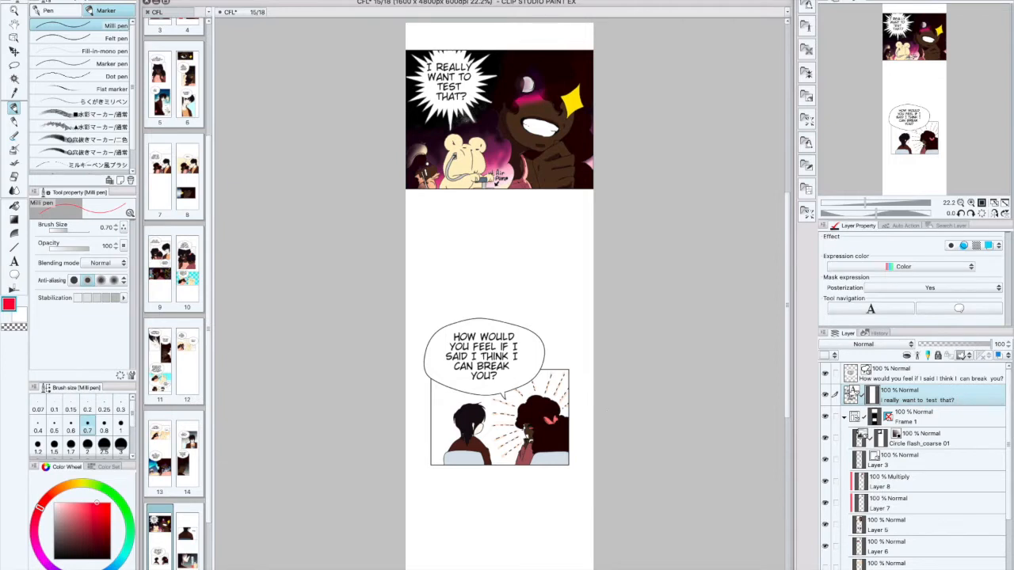
Try moving the upper panel's frame border down the page, undo the move and select the lower panel's frame border
mouse_move(765, 567)
key(o)
click(549, 190)
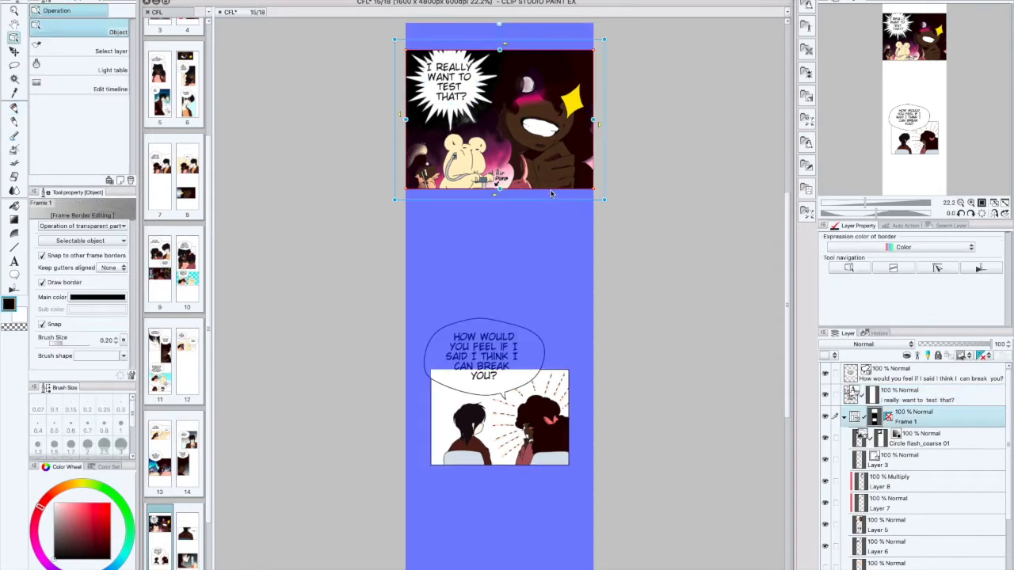
drag(550, 197, 545, 294)
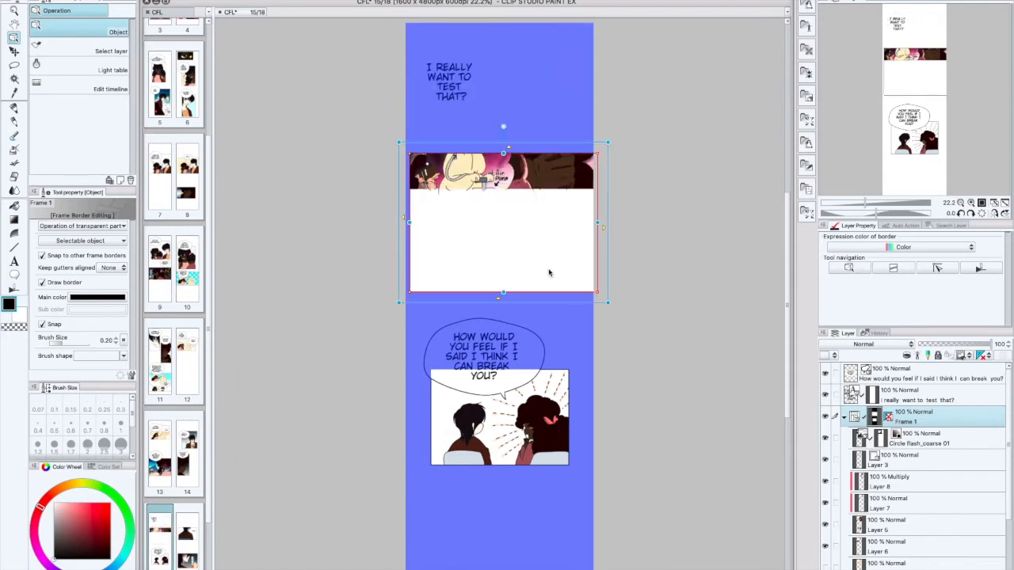
key(ctrl+z)
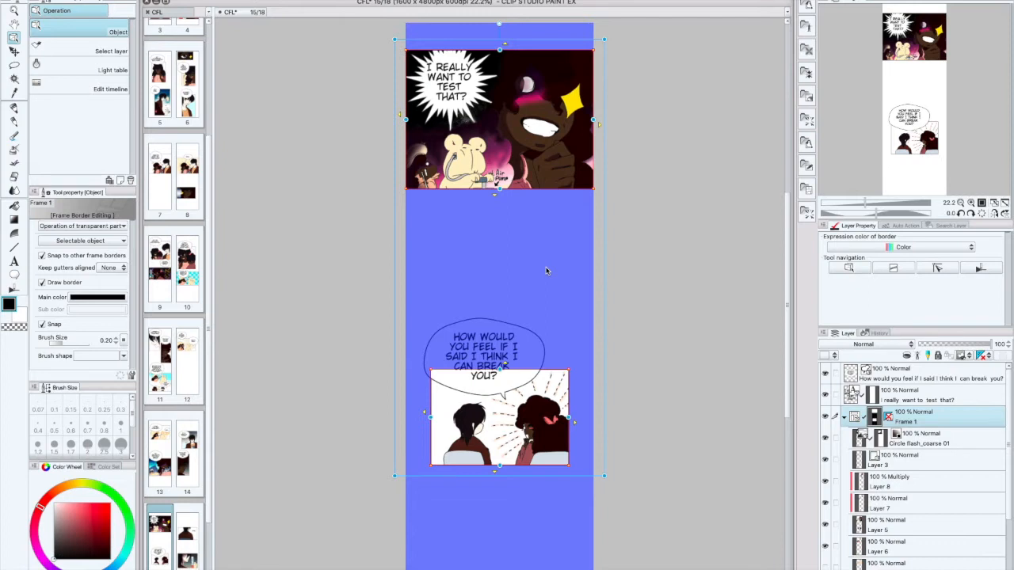
click(531, 190)
click(547, 374)
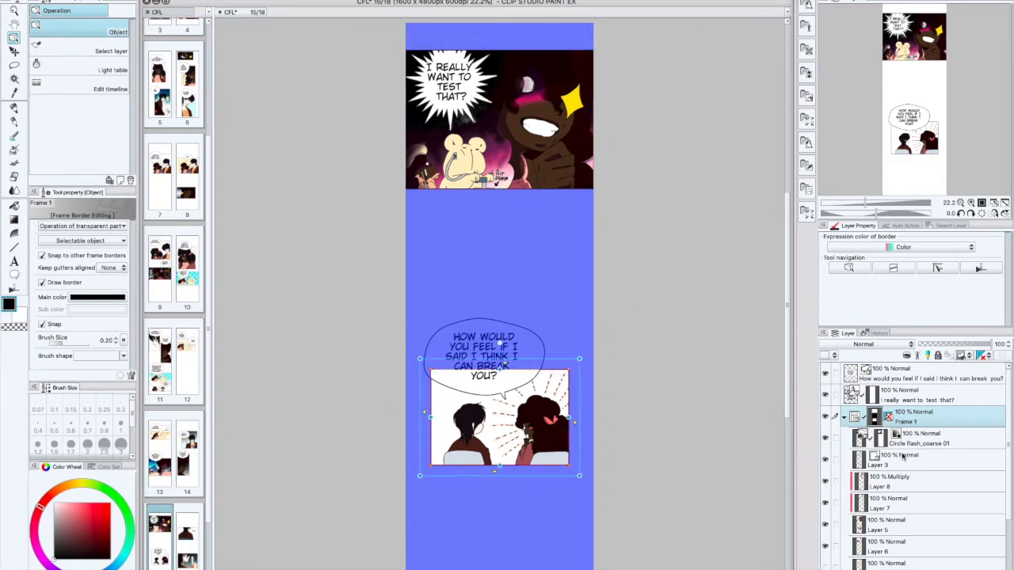
Collapse the Frame 1 folder and hide it together with both dialogue text layers
click(844, 416)
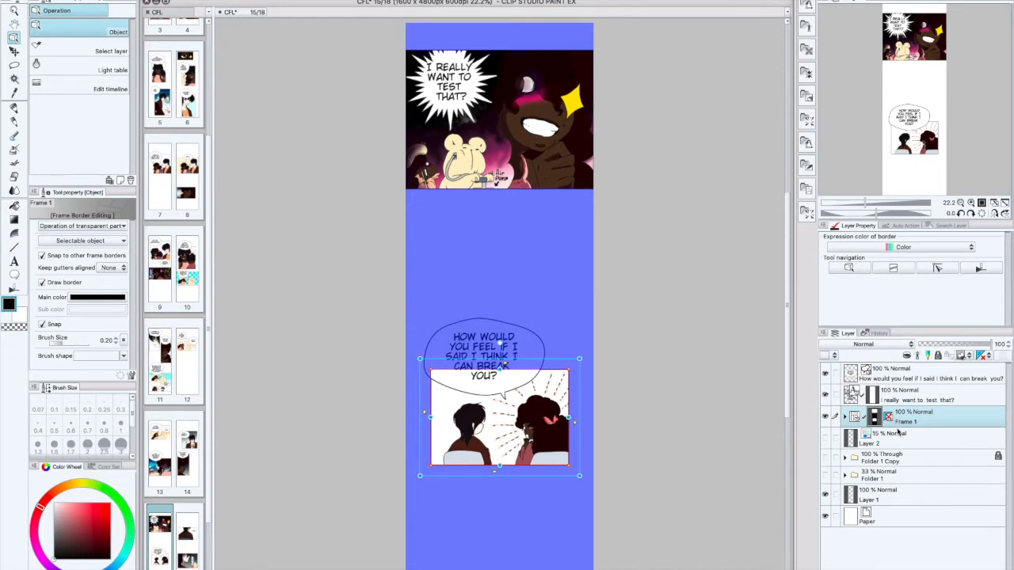
click(825, 416)
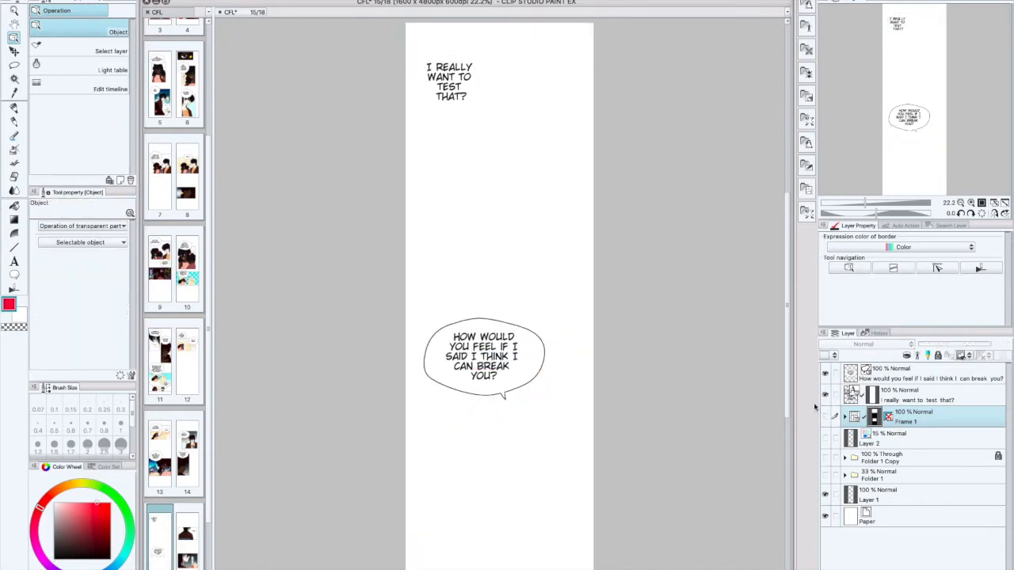
click(825, 374)
click(824, 394)
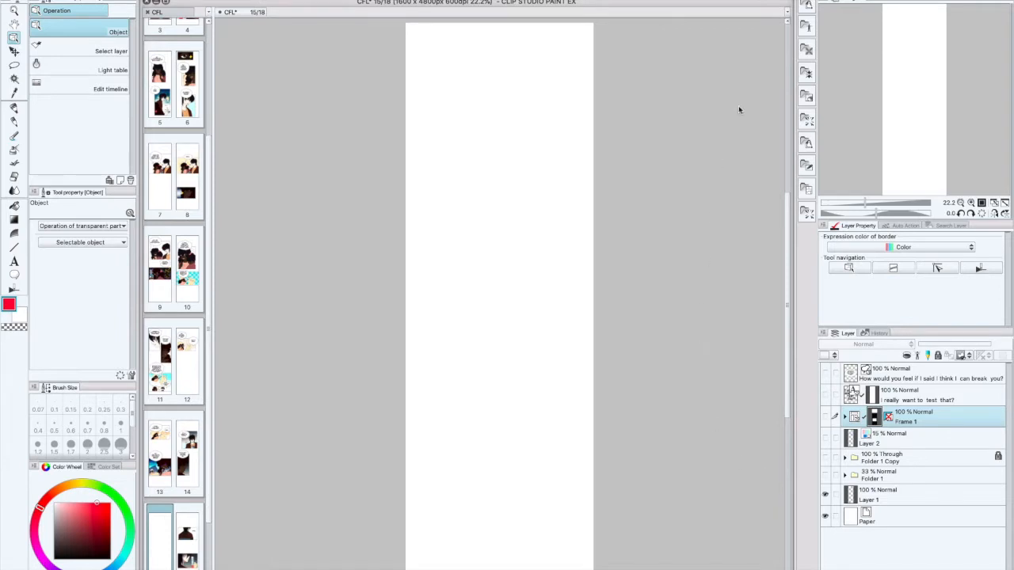
Show the grid over the blank page and select the Milli pen
click(318, 0)
mouse_move(294, 0)
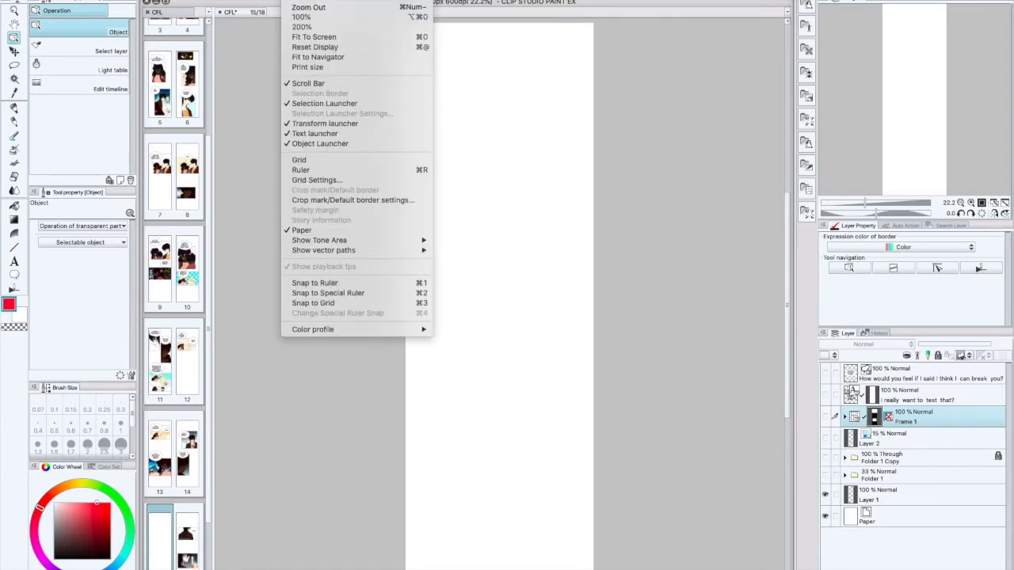
click(324, 159)
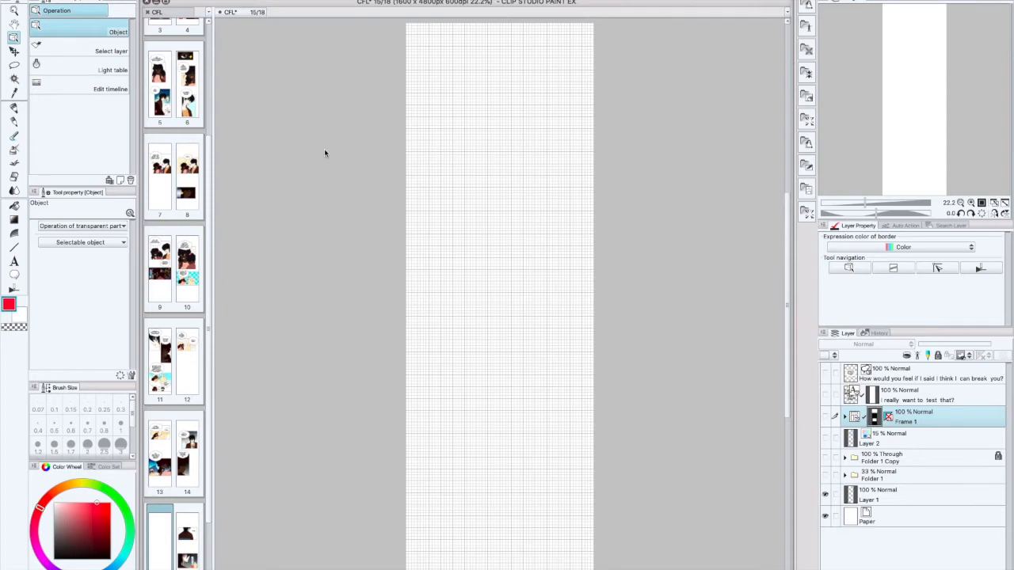
click(15, 108)
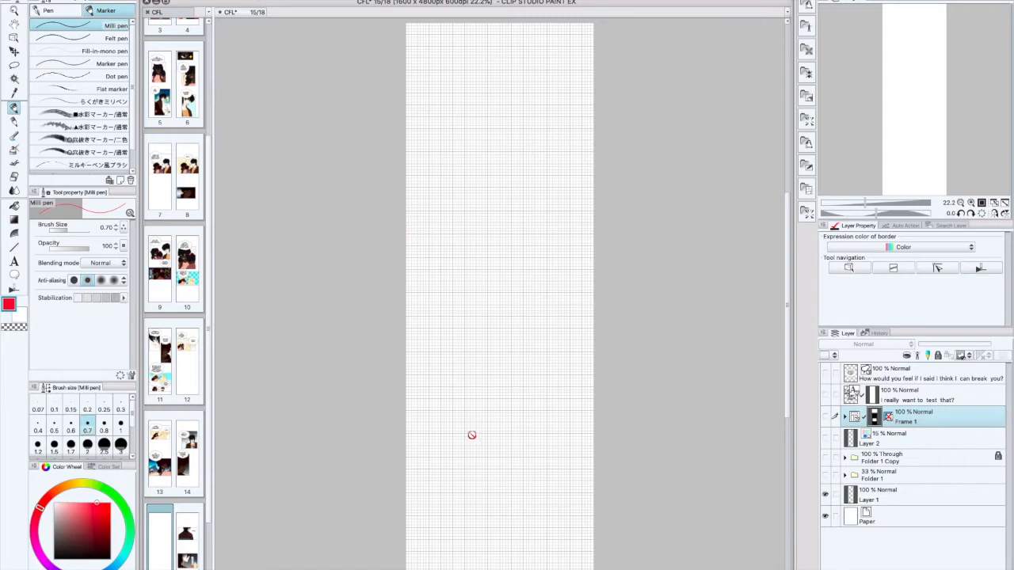
Place the blueline GOLDENBW webtoon long framing template on the page and align it with the canvas's upper edge and sides
click(807, 188)
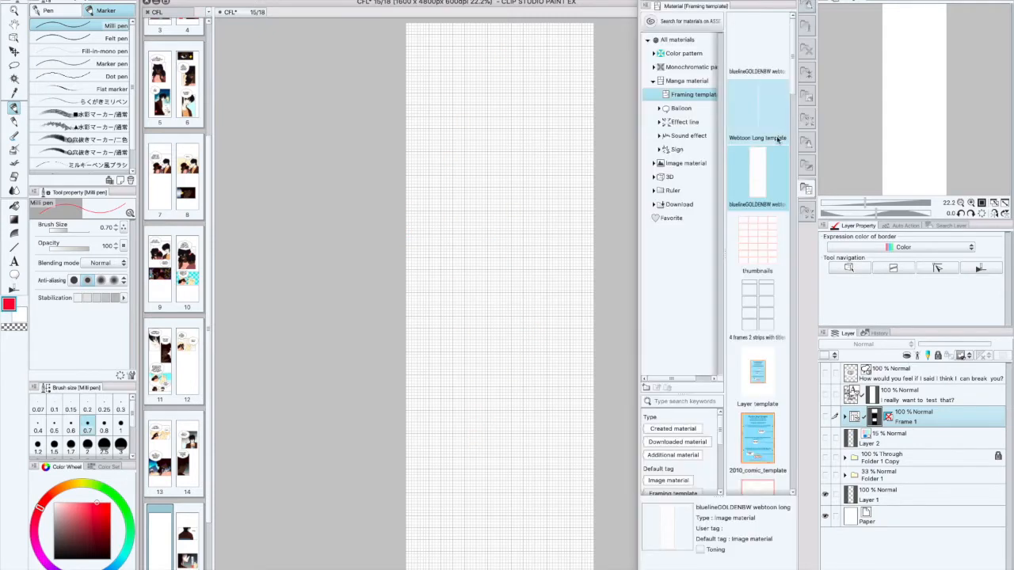
click(757, 179)
drag(757, 179, 511, 228)
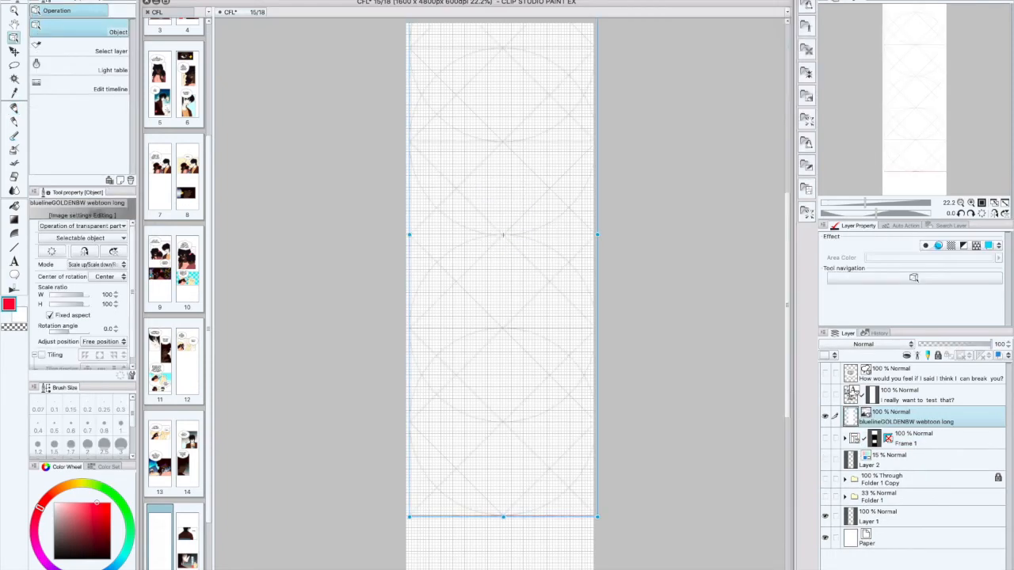
drag(561, 263, 557, 332)
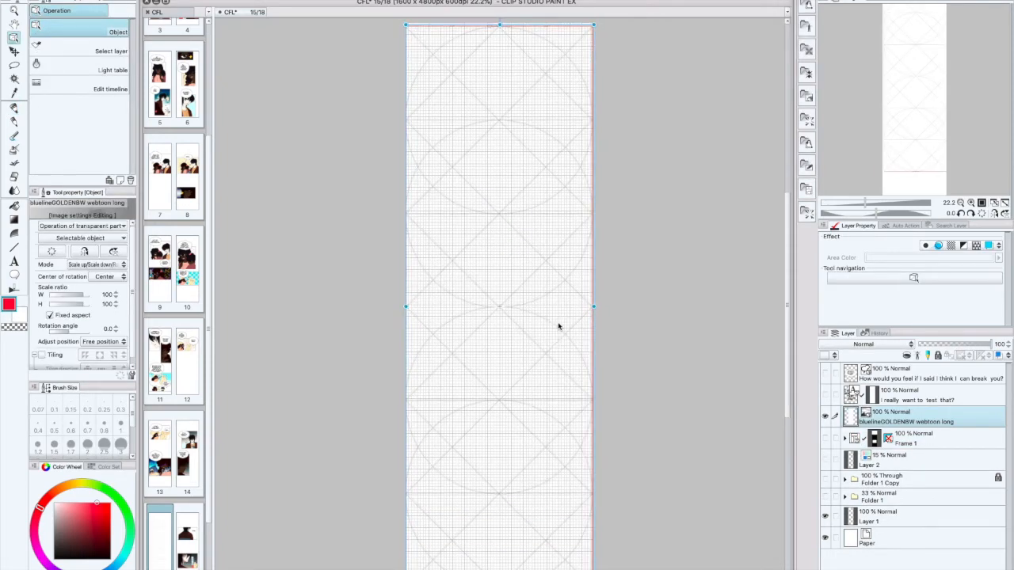
Hide the blueline webtoon template layer and turn off the grid display
click(825, 417)
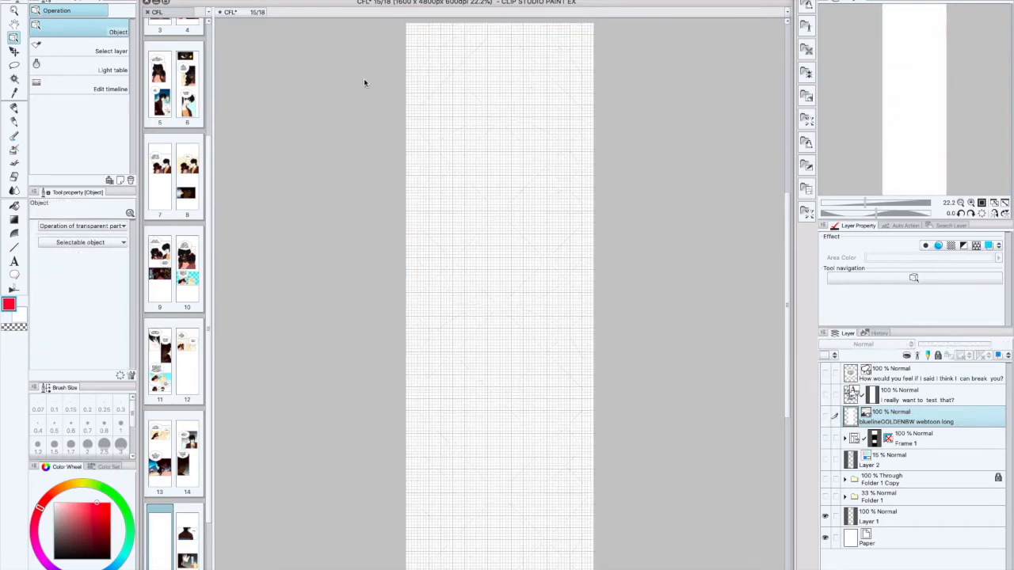
click(294, 1)
mouse_move(321, 1)
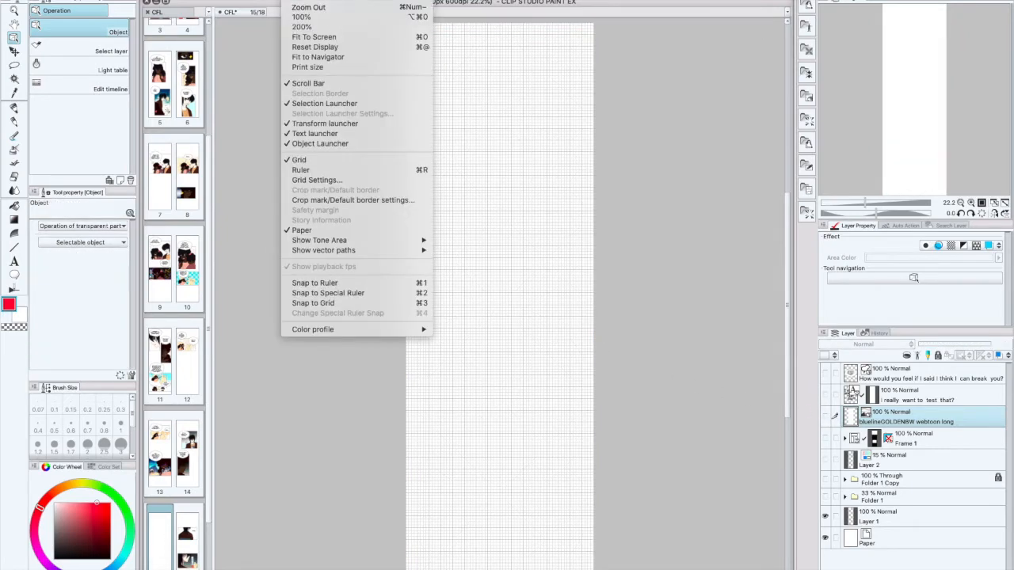
mouse_move(237, 0)
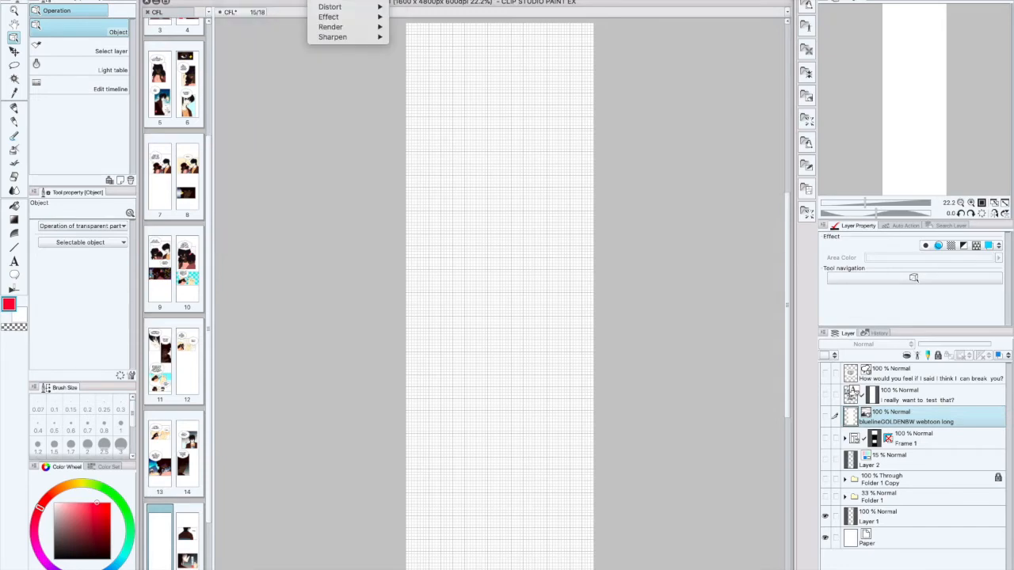
mouse_move(287, 1)
click(299, 158)
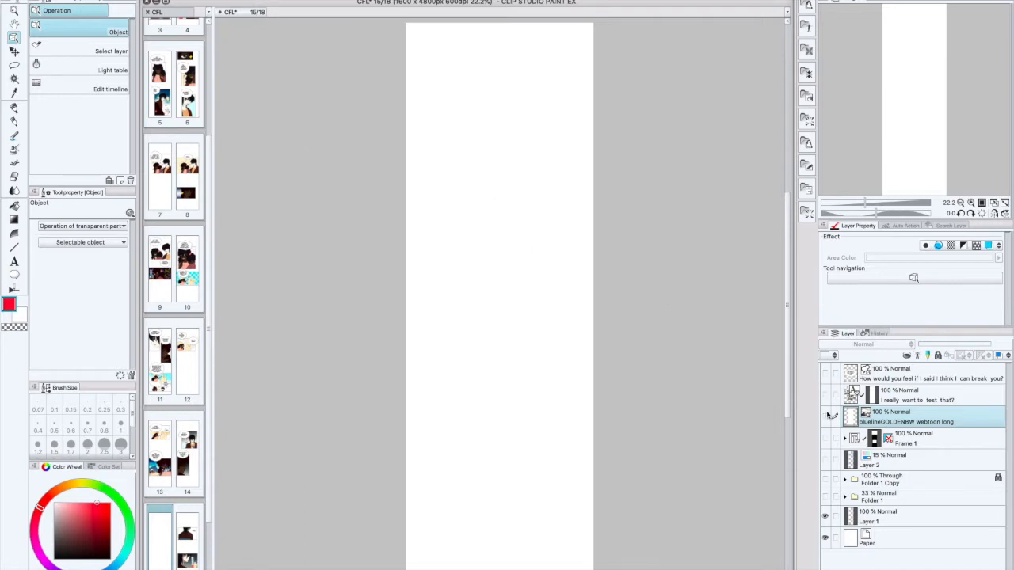
Add a new raster layer directly above the Frame 1 folder
click(919, 434)
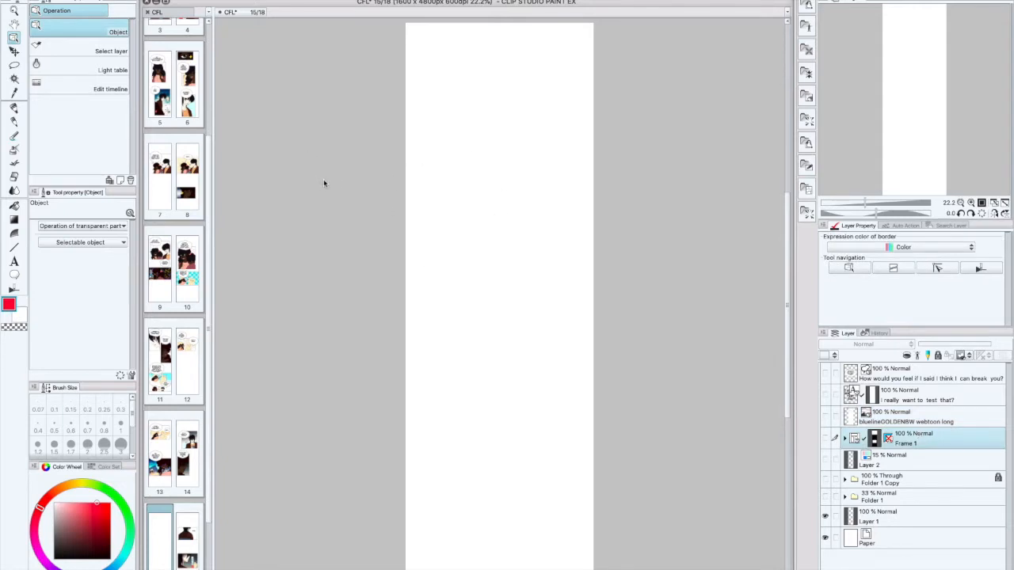
click(242, 0)
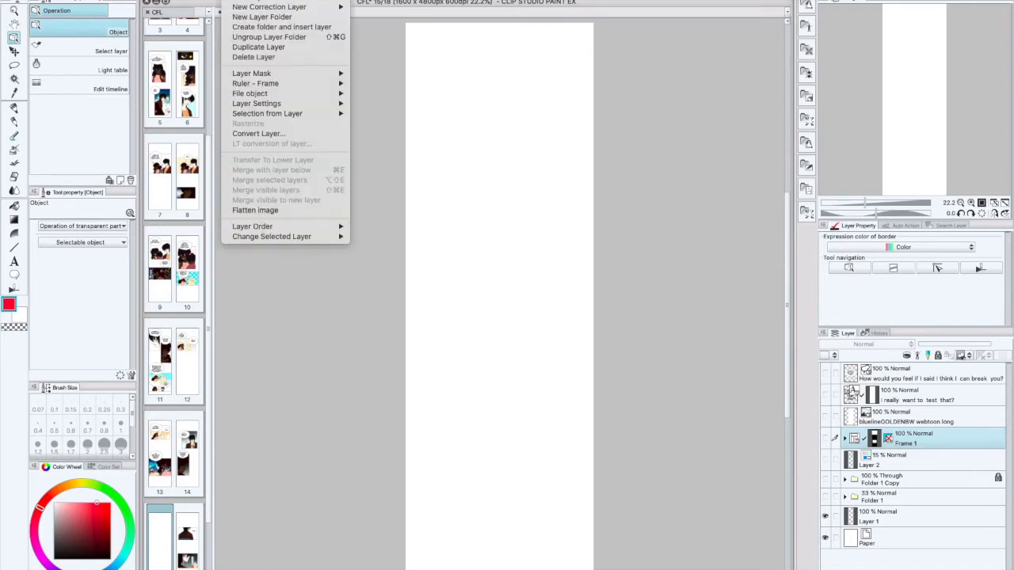
click(931, 400)
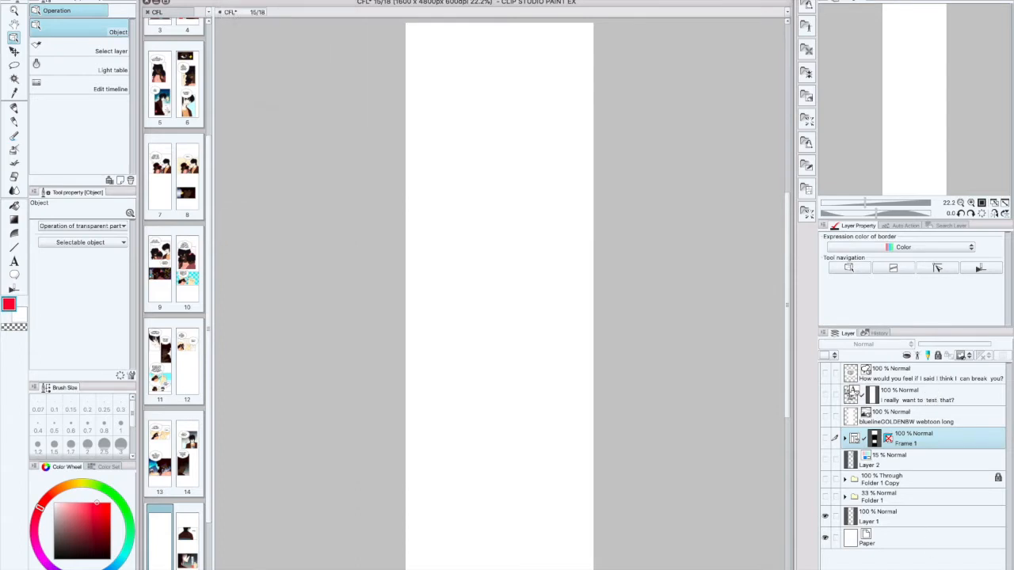
key(ctrl+shift+n)
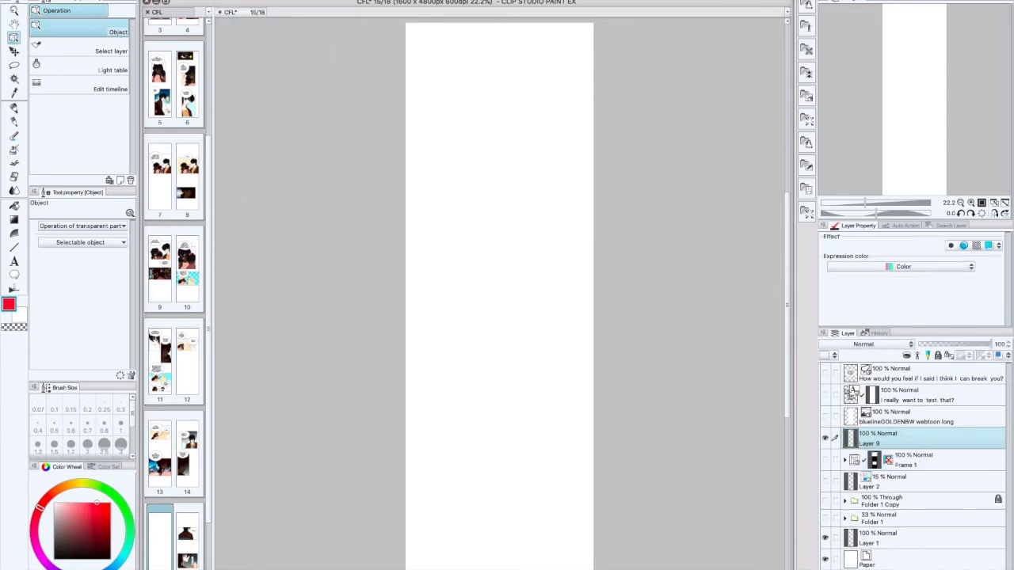
key(ctrl+z)
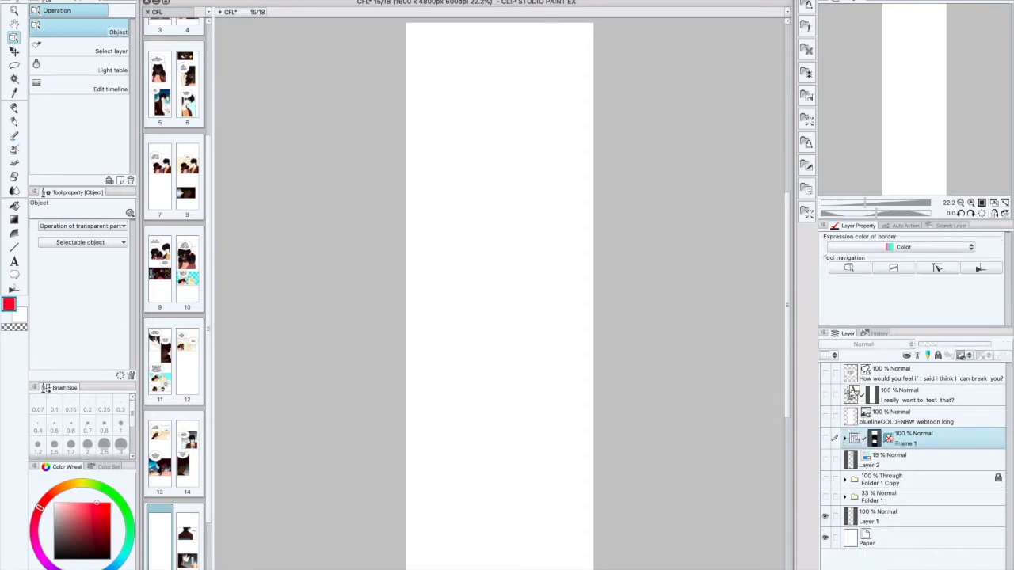
key(ctrl+shift+n)
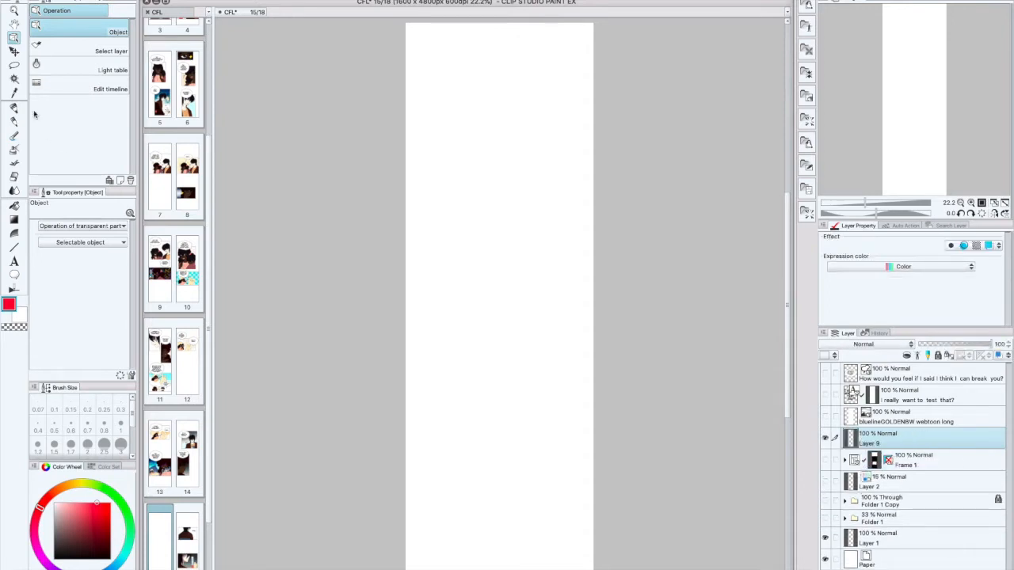
Draw a landscape panel near the top of the page with the Rectangle tool, using a black outline at brush size 0.70
click(14, 111)
click(14, 247)
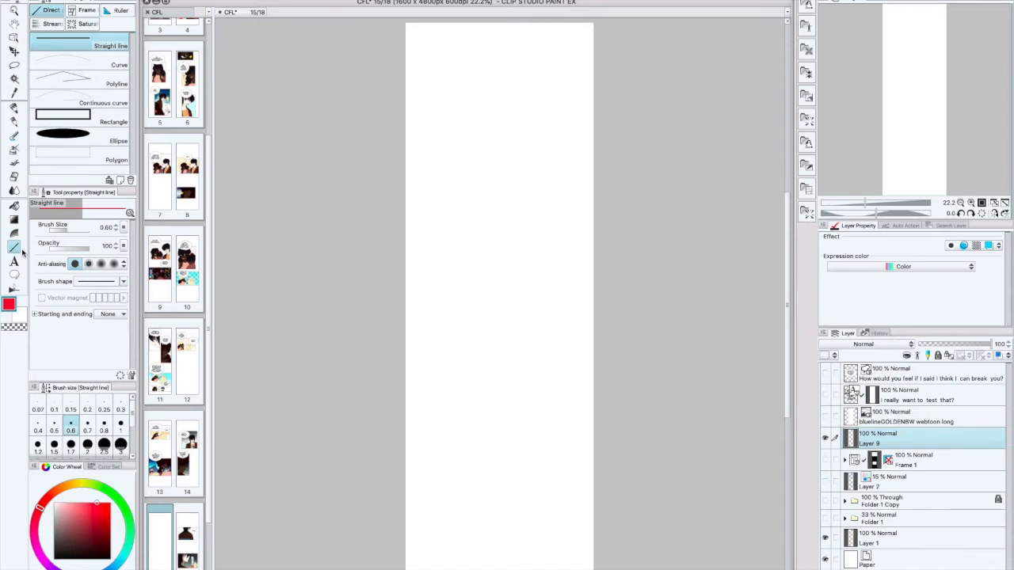
click(102, 119)
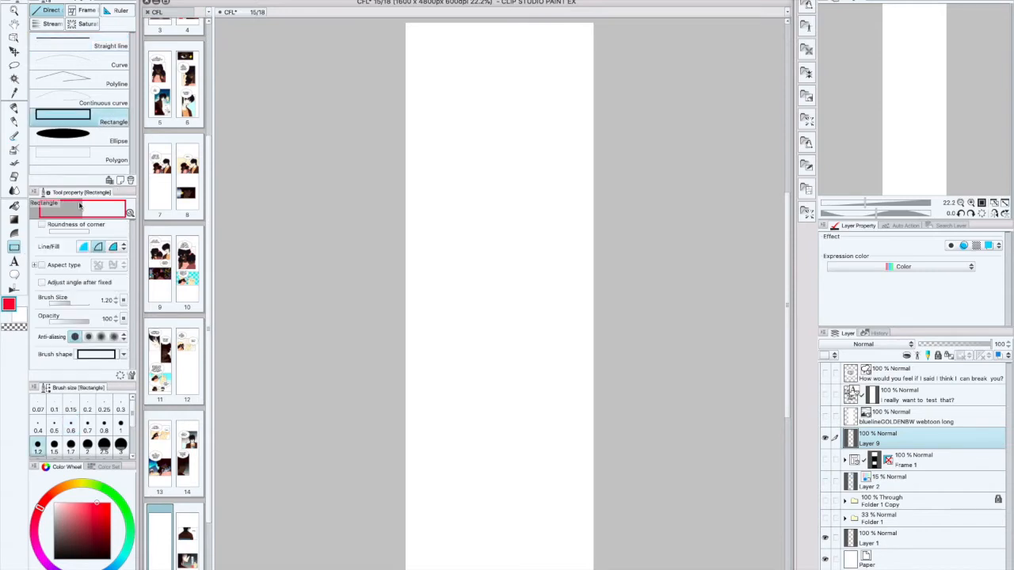
click(58, 554)
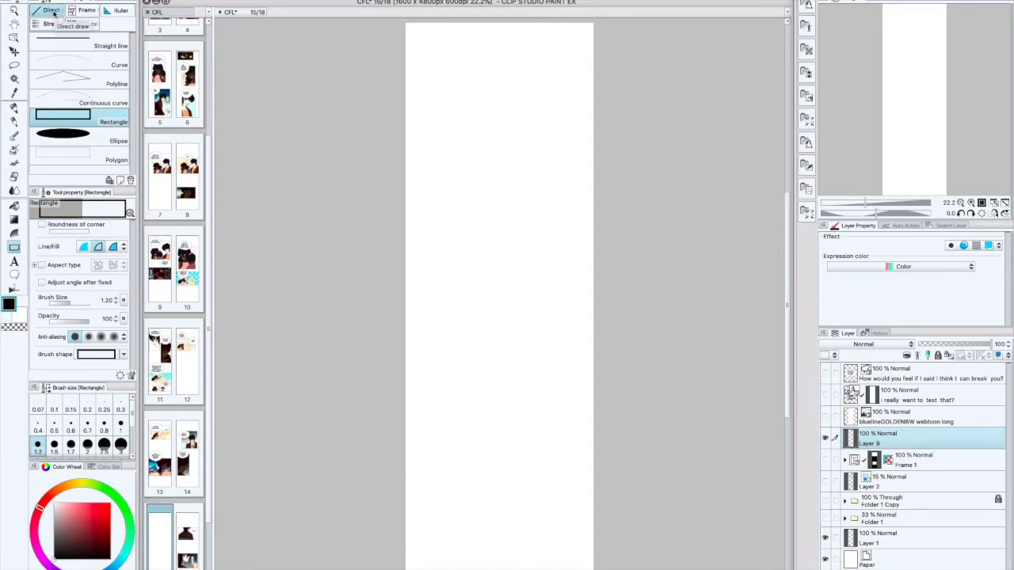
click(116, 304)
click(116, 303)
click(116, 304)
click(116, 304)
click(117, 303)
drag(422, 49, 568, 131)
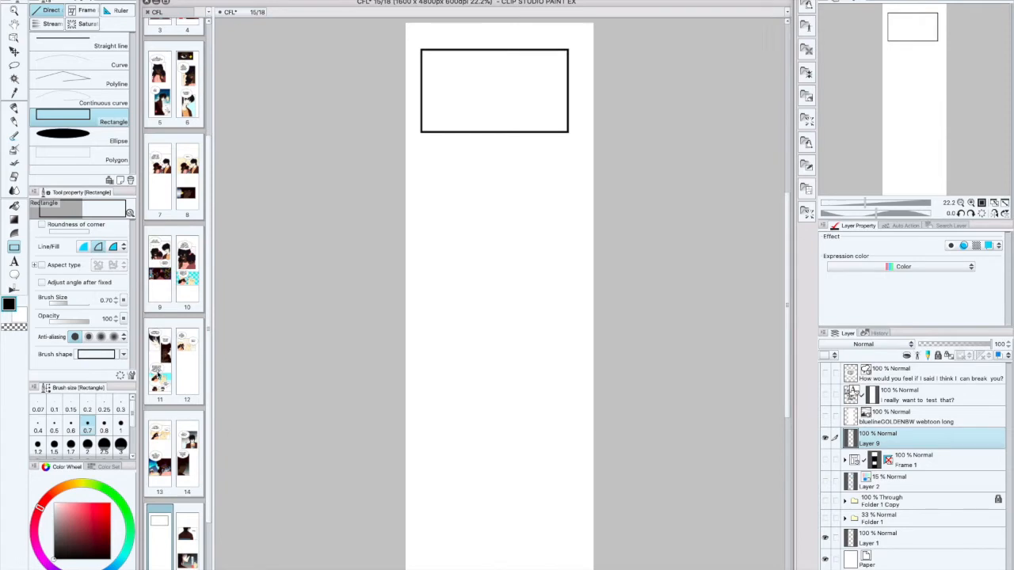
Draw two more rectangular panels below the first, the middle one at brush size 0.50 and the lowest at 0.40
click(116, 303)
click(116, 303)
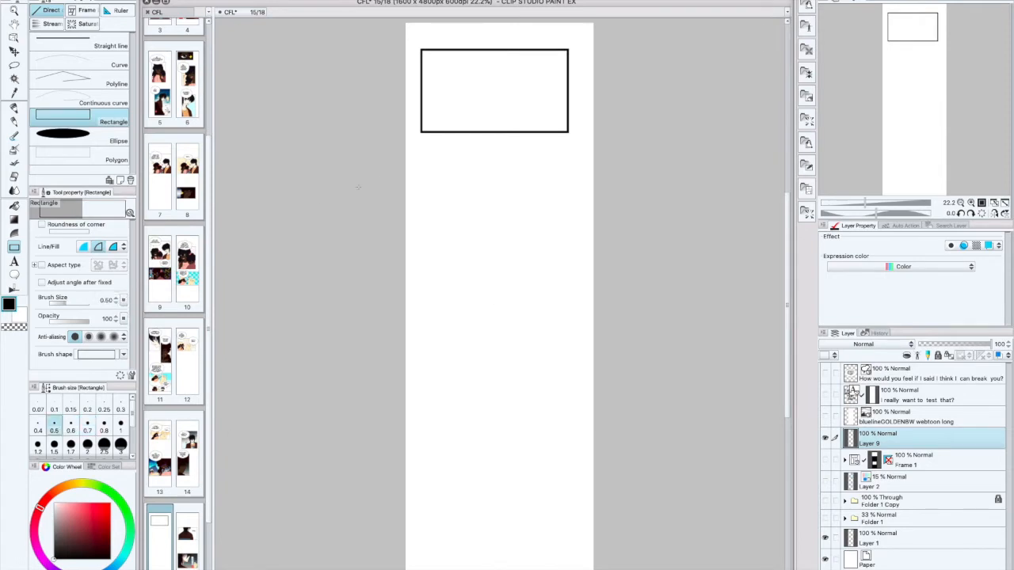
drag(426, 164, 571, 287)
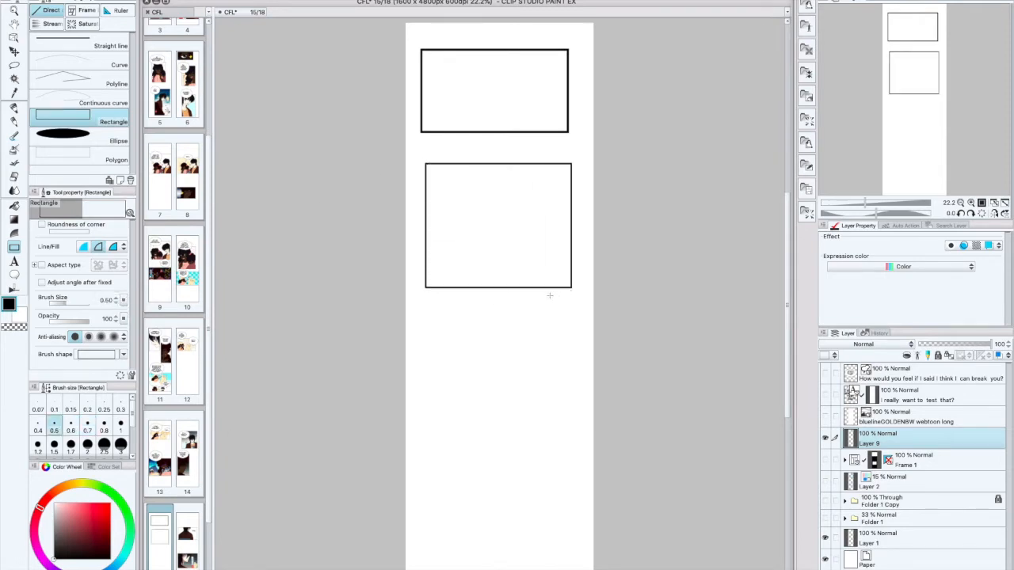
click(116, 303)
drag(413, 319, 561, 457)
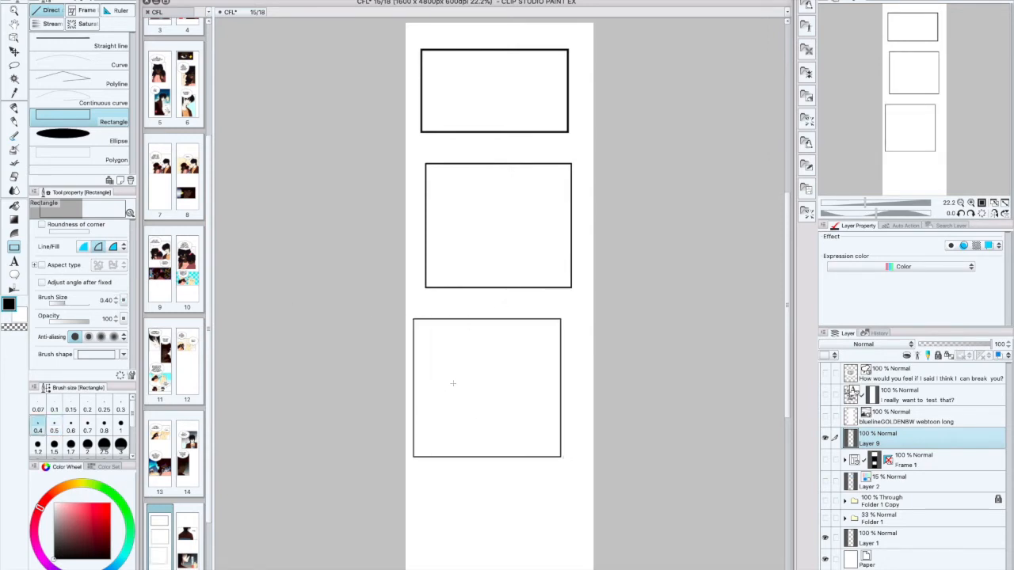
Check the page's width and height in the Change Canvas Size settings, leaving them unchanged
click(141, 1)
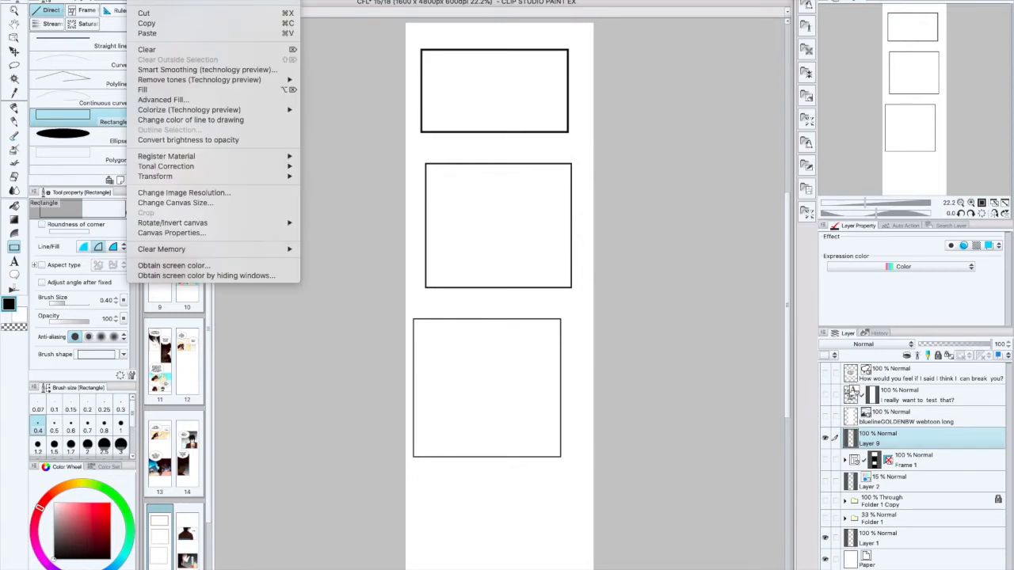
click(176, 203)
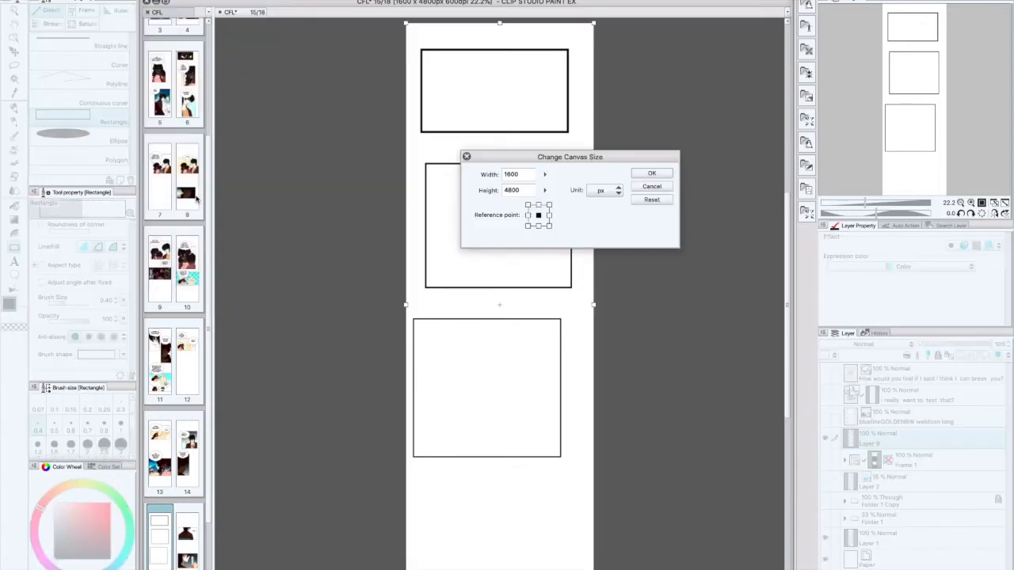
click(659, 186)
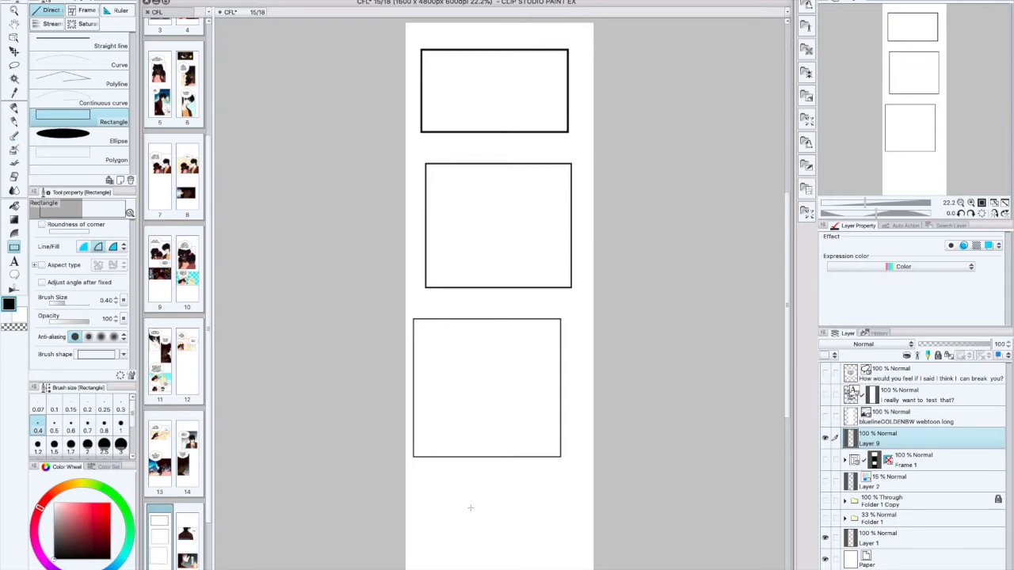
Undo the three drawn panel rectangles and add another raster layer above the emptied one
key(super+z)
key(super+z)
key(super+z)
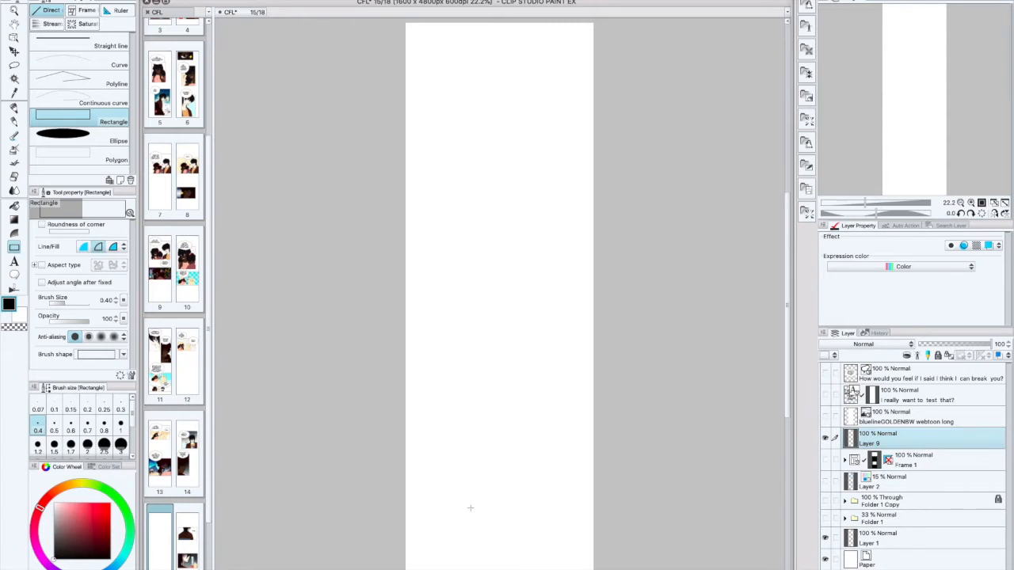
key(super+shift+n)
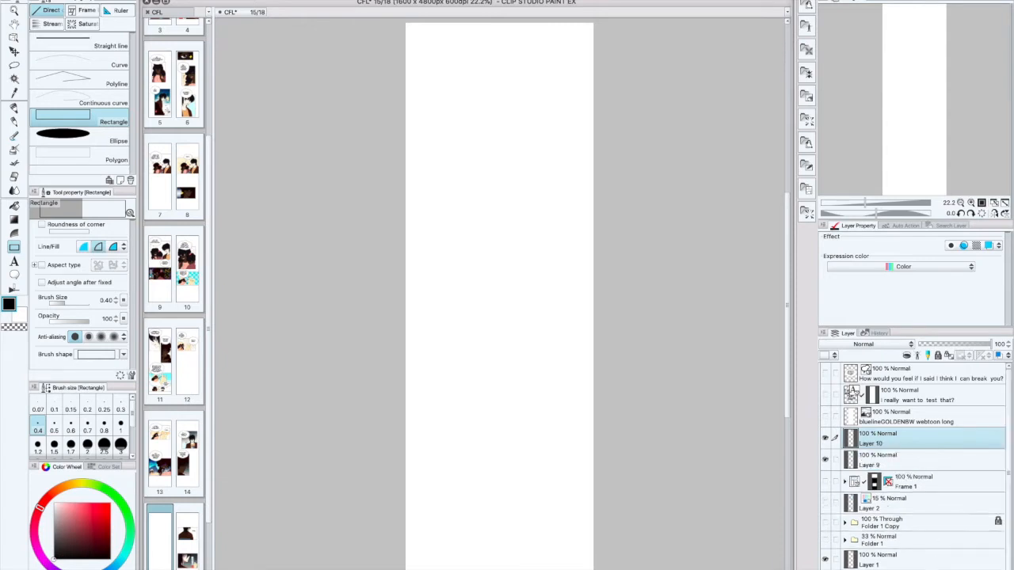
Replace the extra raster layer with a new vector layer and draw a rectangular black panel outline near the top of the page
key(super+z)
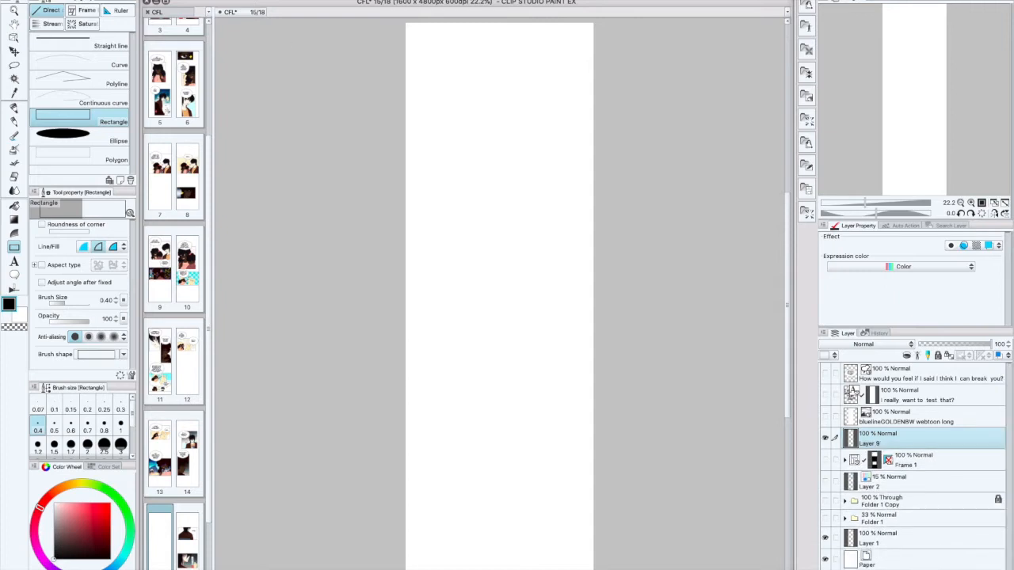
click(236, 1)
mouse_move(259, 2)
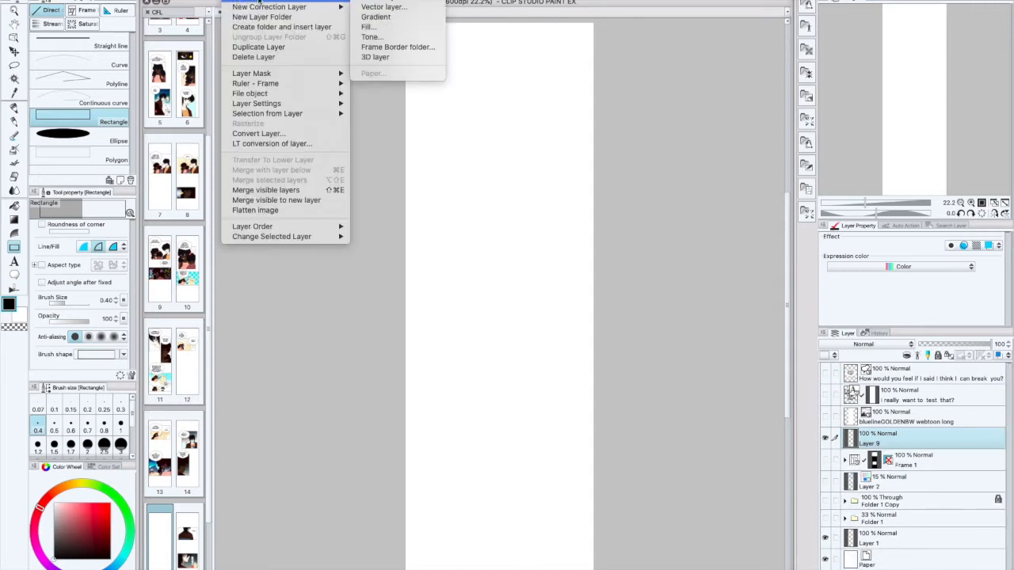
click(396, 6)
click(600, 277)
drag(420, 53, 567, 180)
Select the vector panel outline with the Object tool and scale it smaller and larger, finishing slightly wider than the page and shorter in height
click(13, 37)
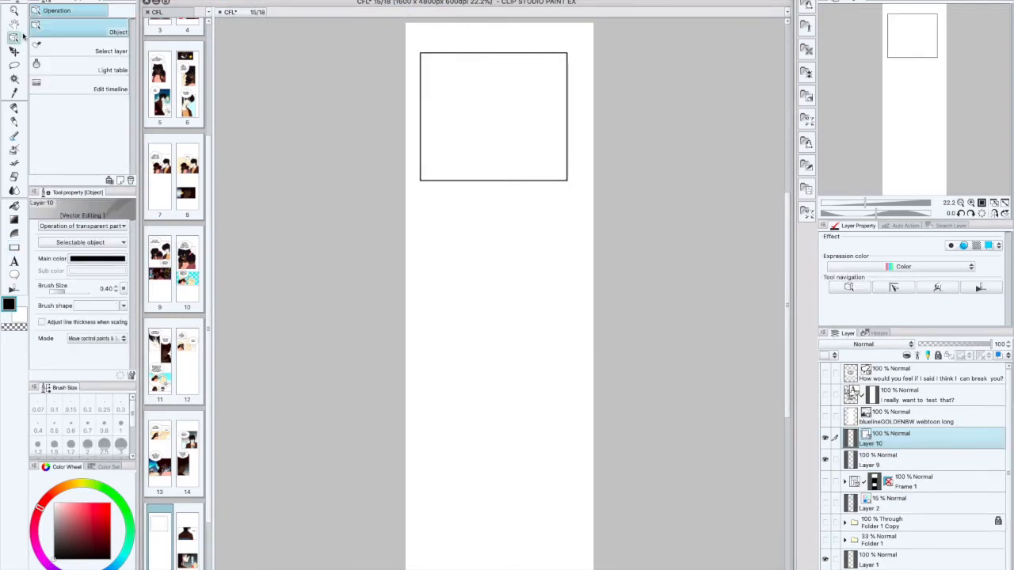
click(509, 182)
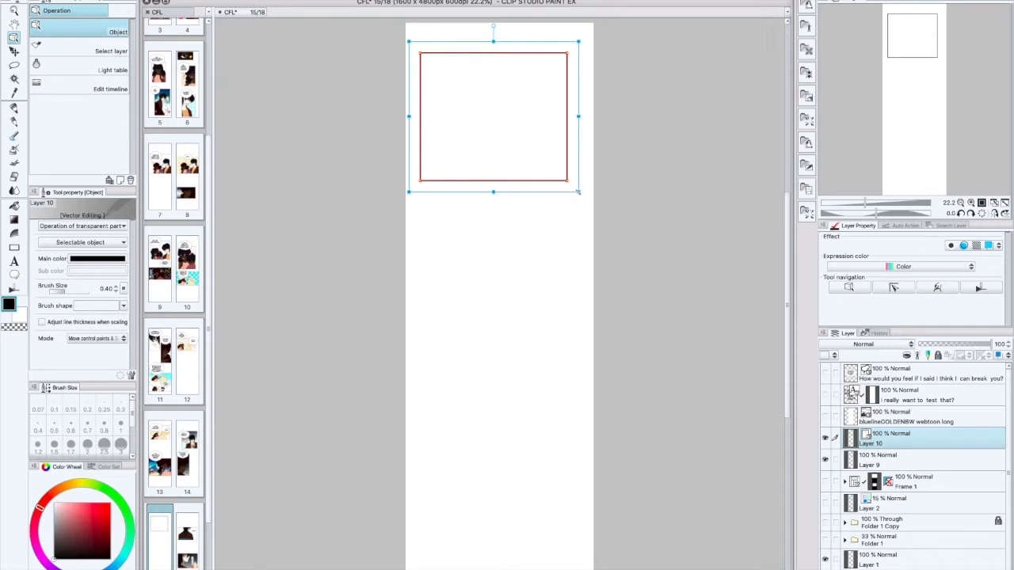
drag(579, 193, 560, 171)
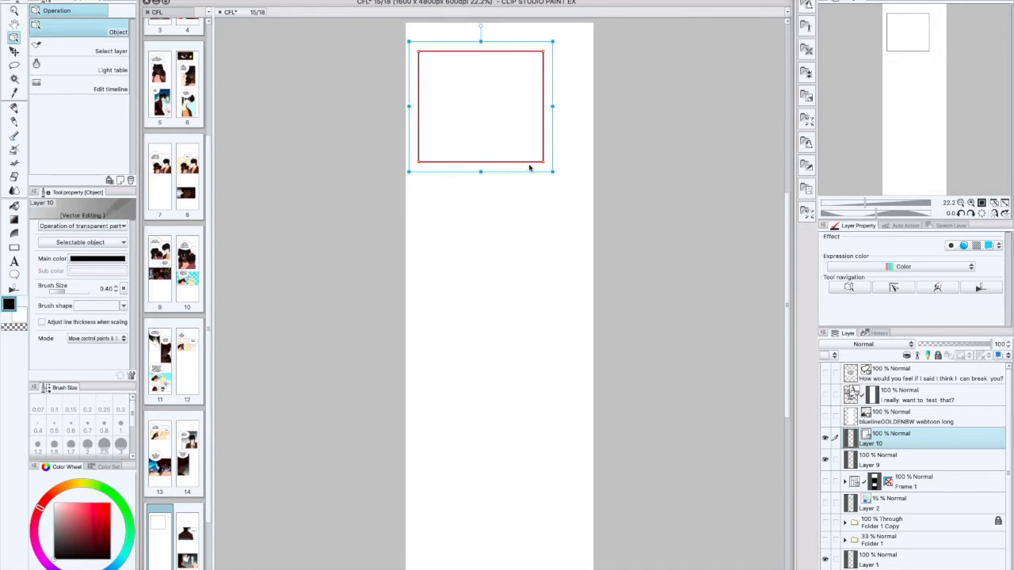
drag(552, 172, 592, 249)
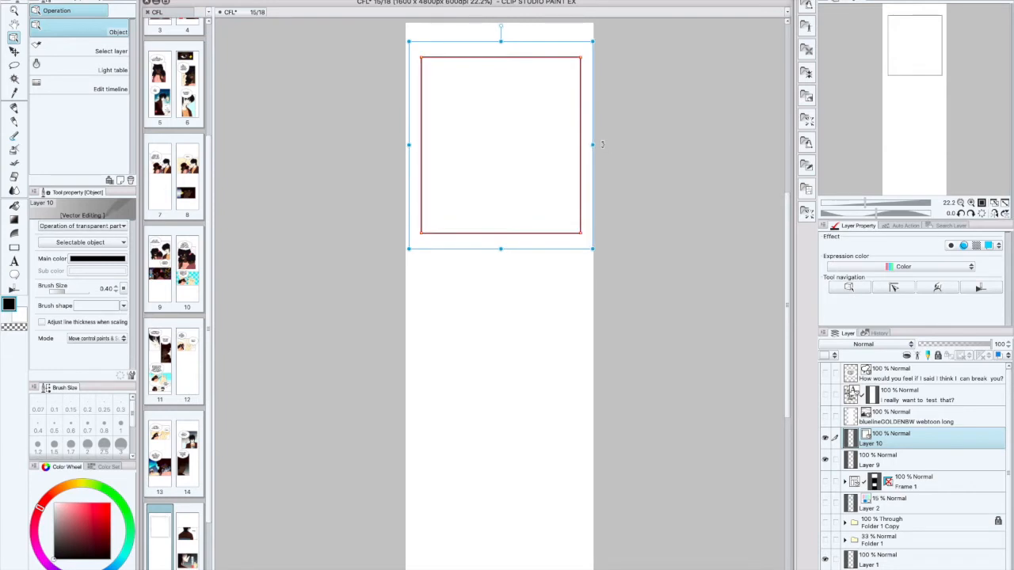
drag(593, 144, 602, 144)
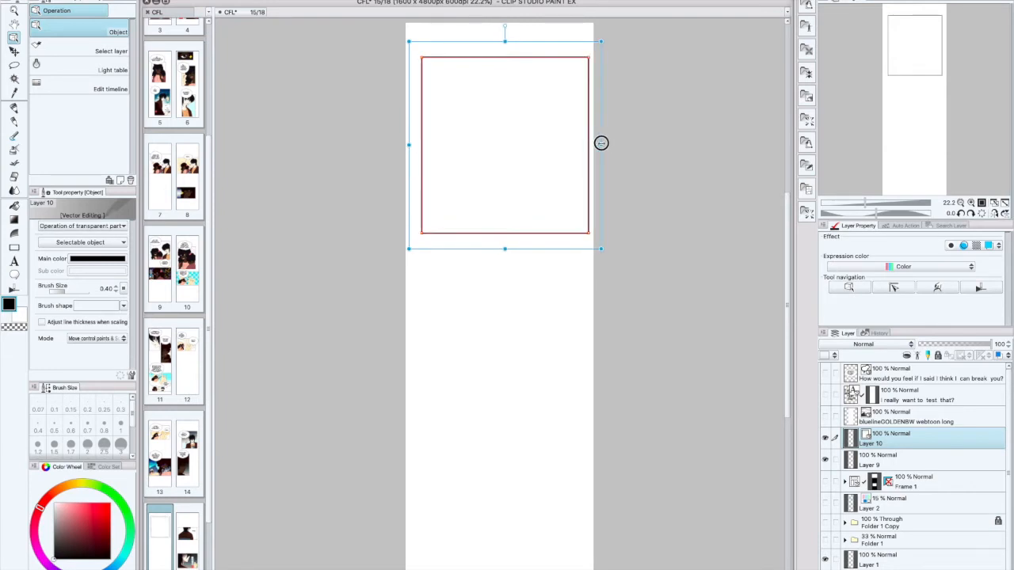
drag(505, 249, 505, 192)
Readjust the vector panel's height and width until it forms a landscape rectangle inside the page's side edges
scroll(503, 134, down, 1)
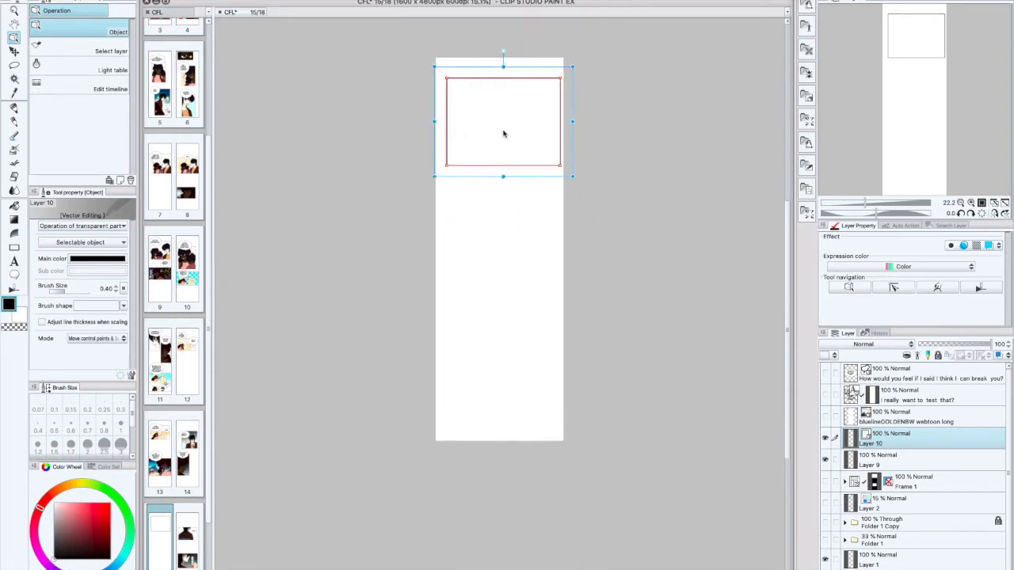
scroll(503, 134, up, 4)
scroll(503, 134, up, 1)
drag(504, 291, 505, 322)
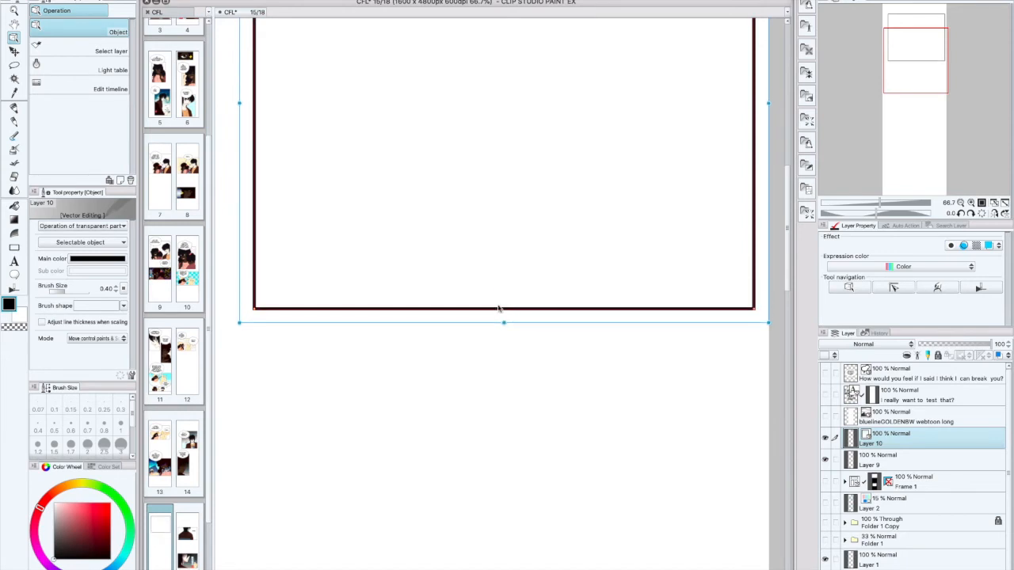
scroll(502, 286, up, 1)
scroll(503, 286, down, 2)
scroll(502, 286, down, 4)
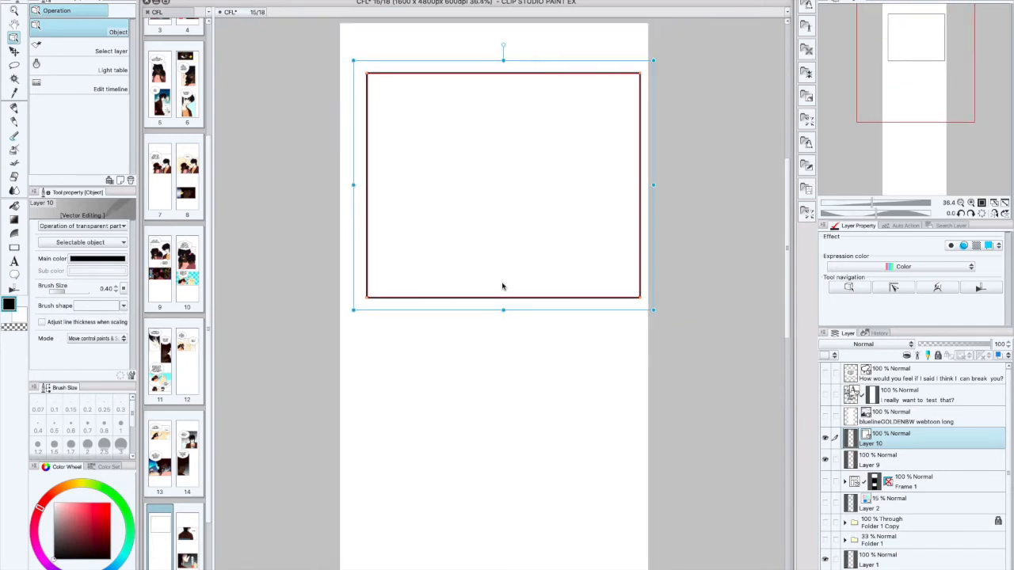
drag(503, 309, 501, 229)
drag(648, 145, 532, 150)
drag(444, 229, 443, 262)
drag(533, 161, 632, 161)
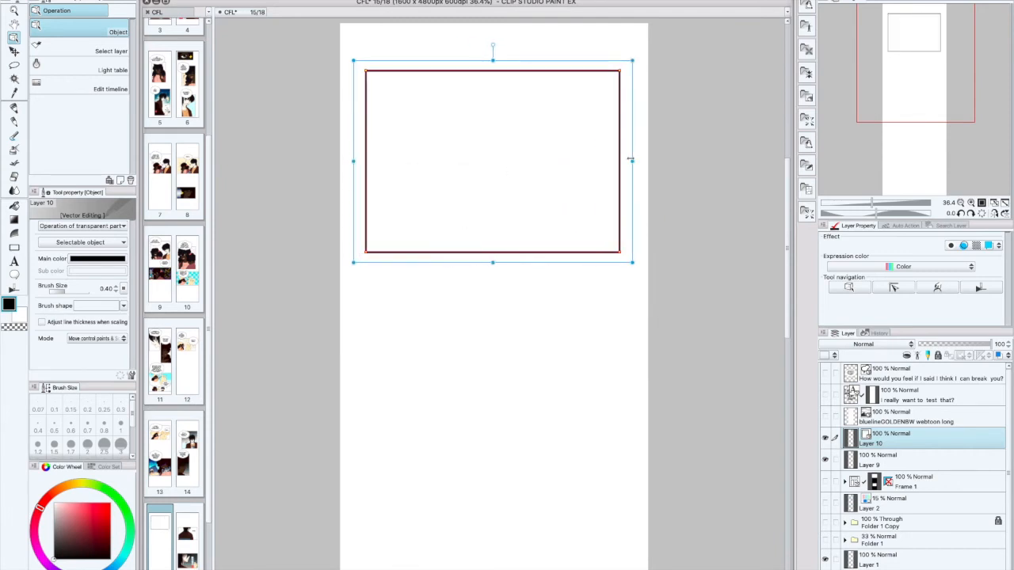
Draw a second rectangular panel below the first one on the raster layer, Layer 9
click(903, 457)
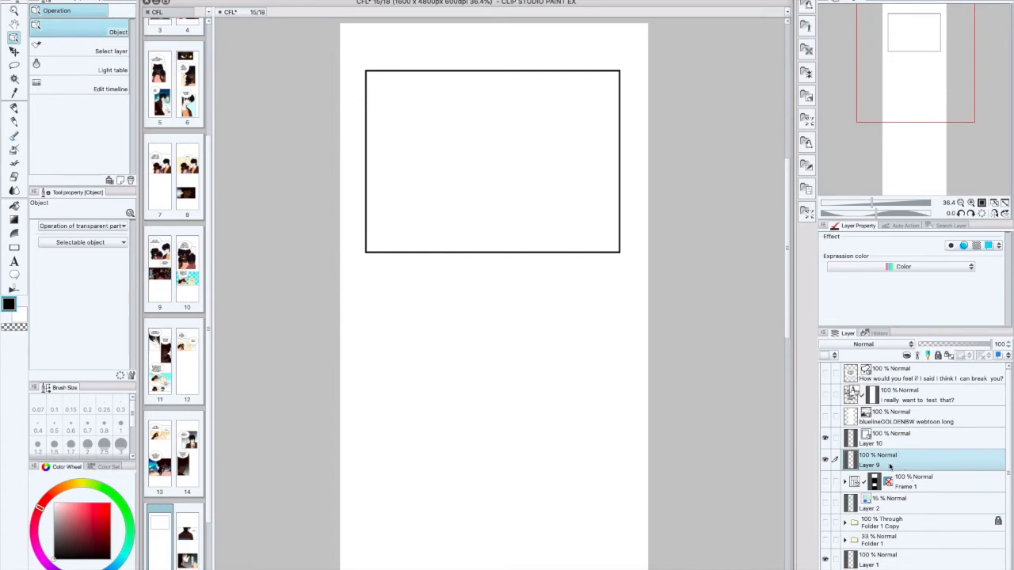
click(895, 442)
click(873, 466)
key(u)
drag(359, 302, 639, 464)
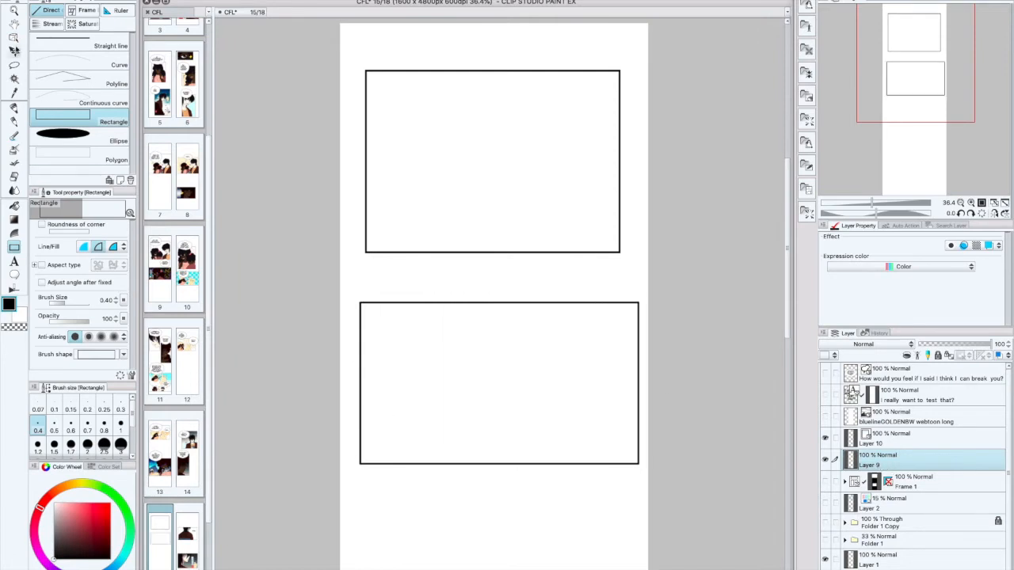
Use the Object tool to compare the two panels, selecting the upper vector one and nudging the lower raster one slightly
click(14, 37)
mouse_move(553, 305)
mouse_down()
mouse_move(526, 301)
mouse_move(578, 304)
mouse_move(559, 313)
mouse_up()
click(573, 252)
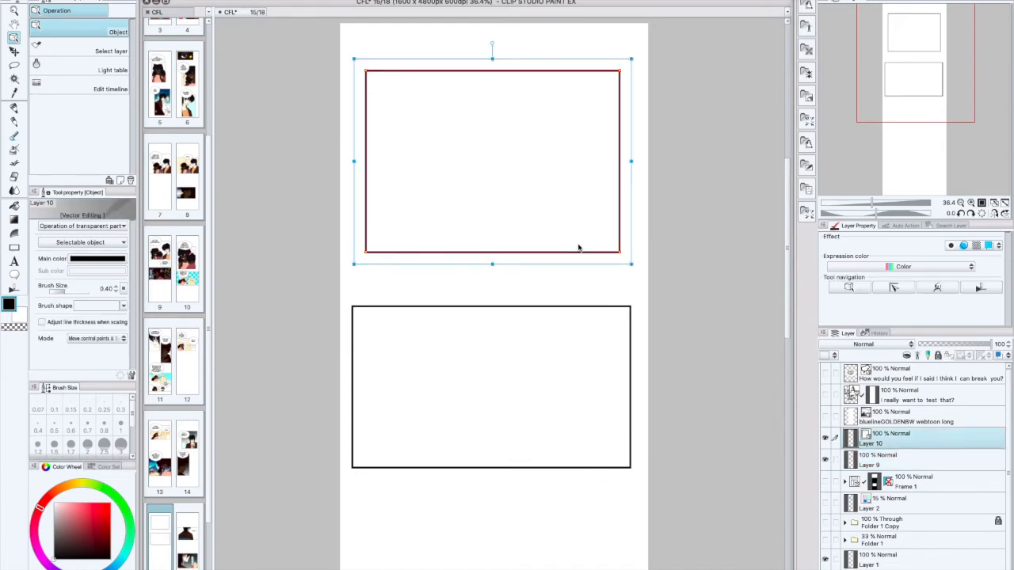
click(584, 309)
drag(584, 309, 594, 283)
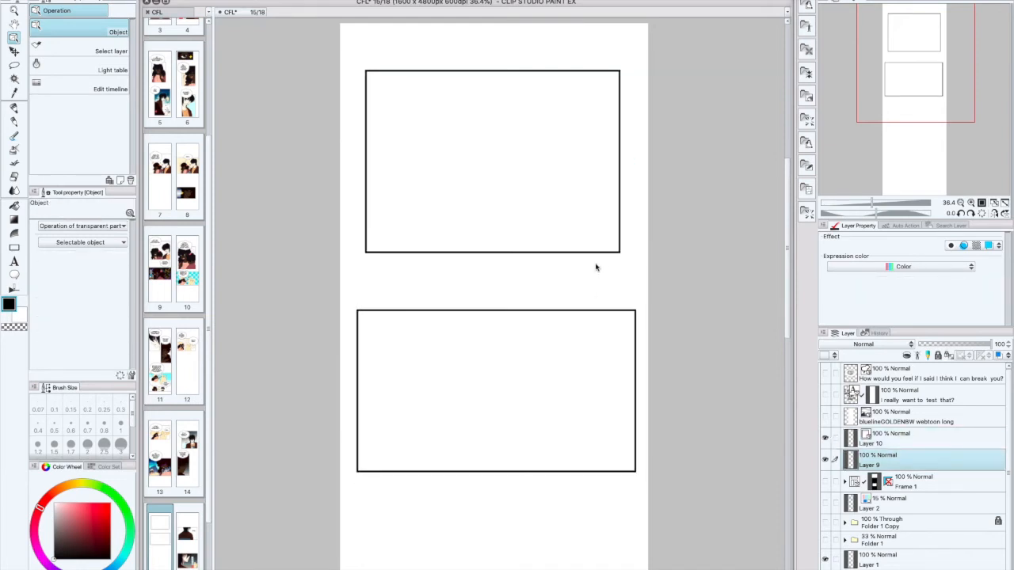
Select the upper vector panel and pull its two right corner points inward to make an irregular, slanted panel
click(600, 263)
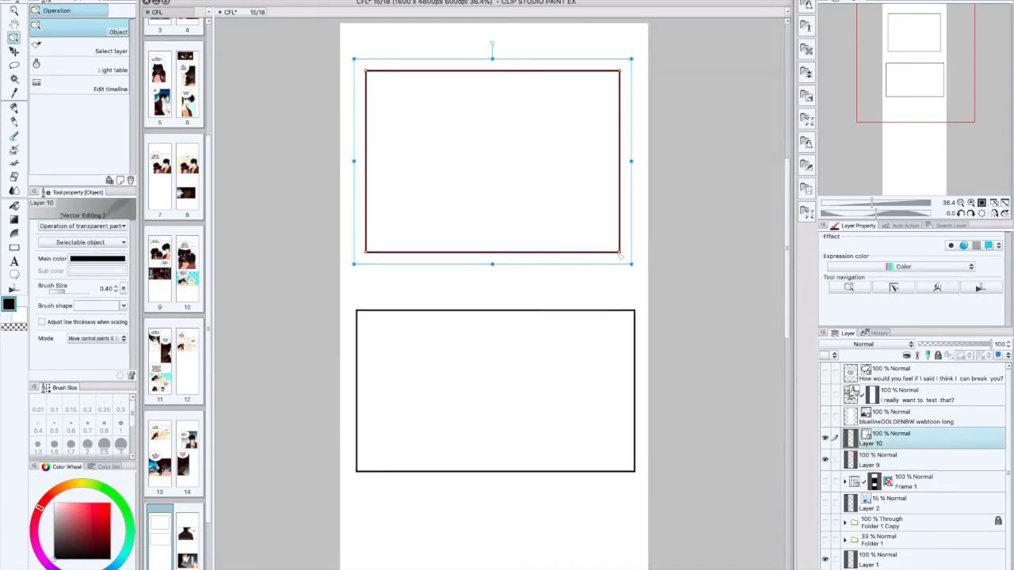
drag(620, 252, 586, 232)
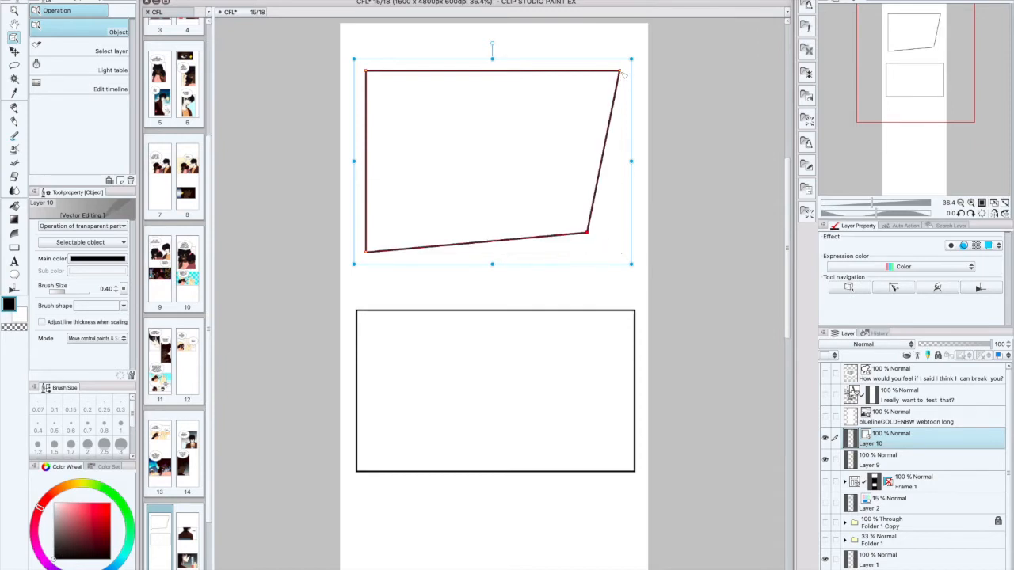
drag(619, 71, 597, 87)
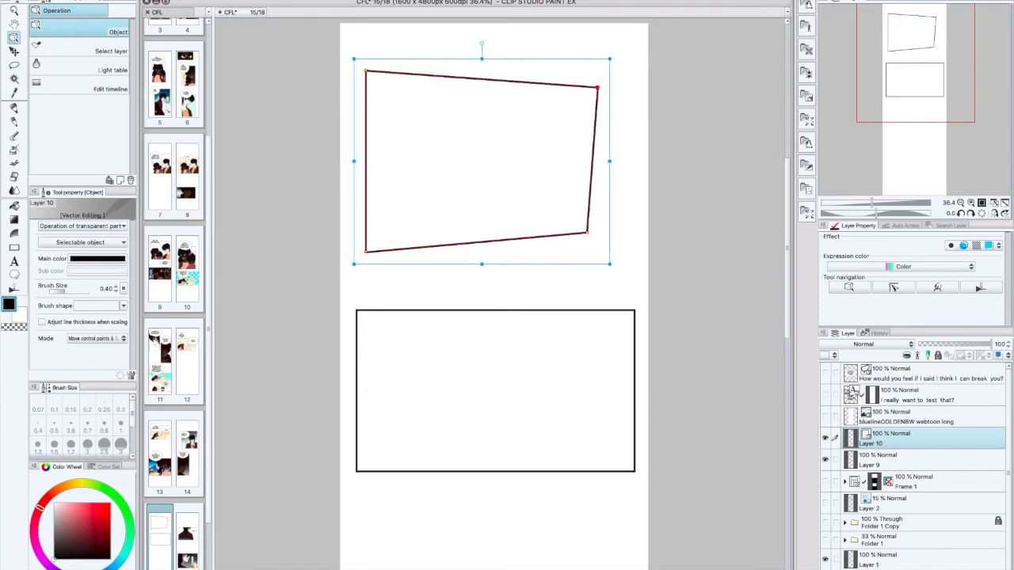
Show the grid and align the upper panel's two right corner points along one vertical grid line
click(321, 0)
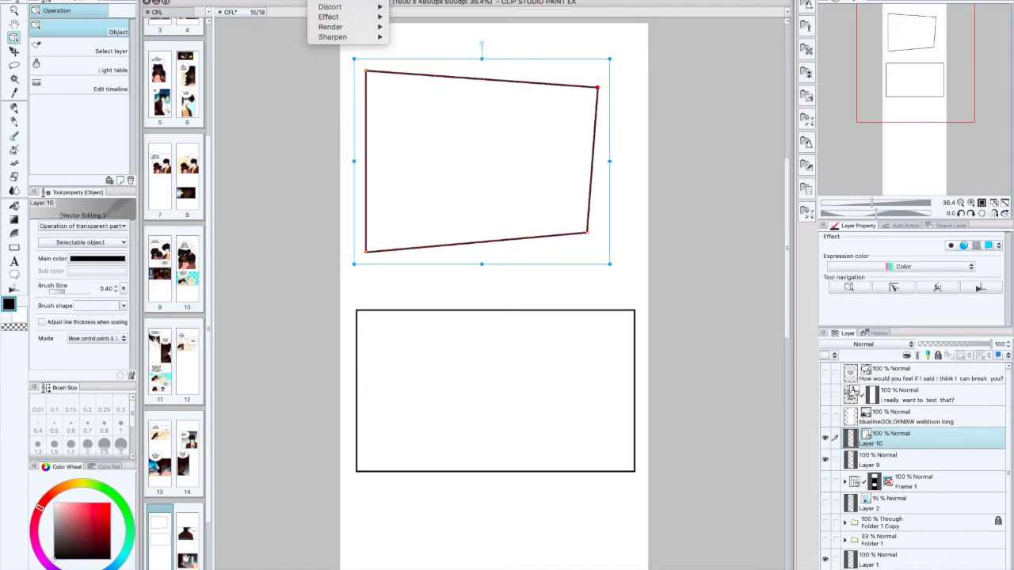
mouse_move(295, 0)
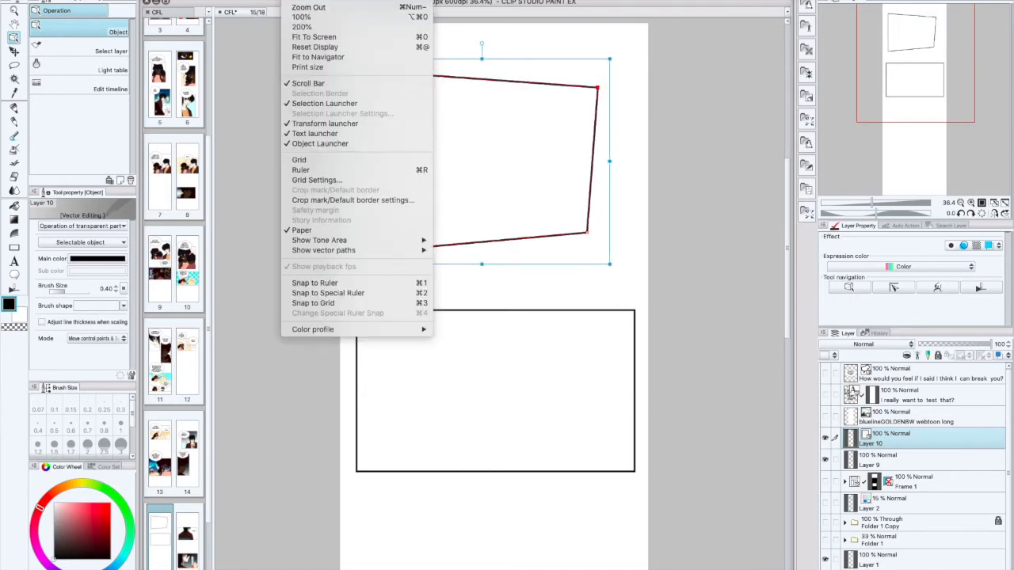
click(325, 159)
drag(591, 236, 589, 236)
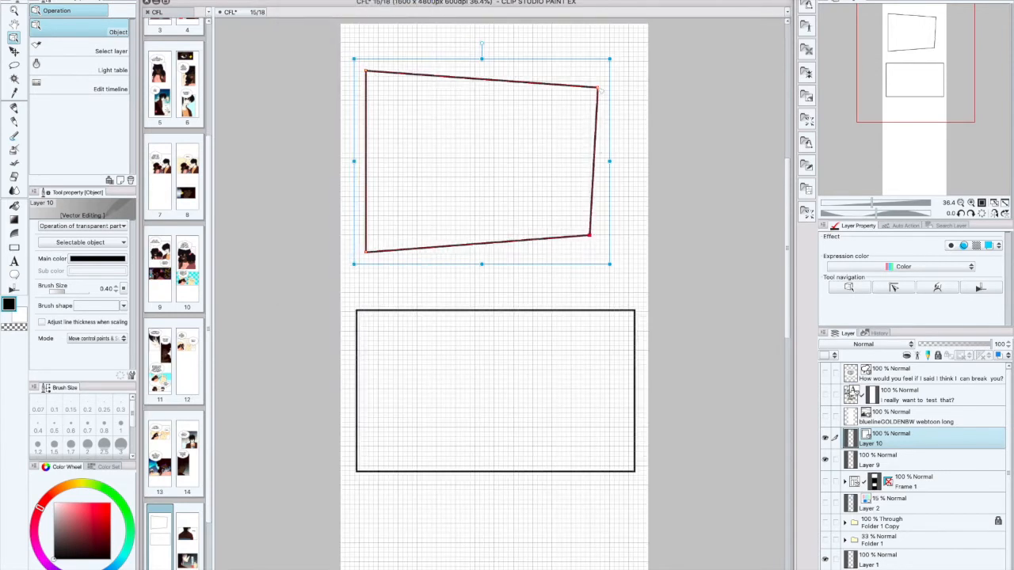
drag(598, 89, 590, 85)
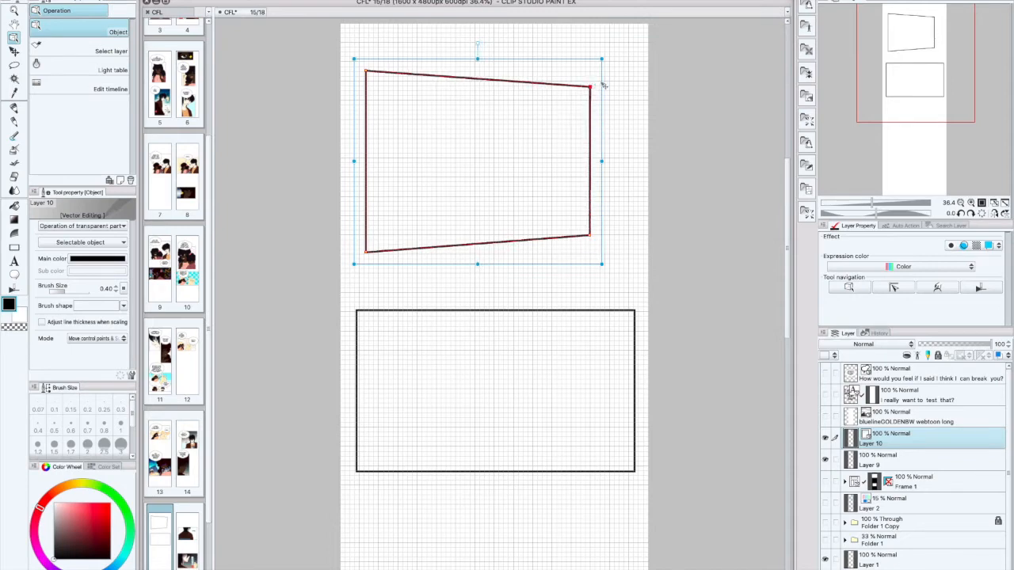
Level the upper panel's top and bottom edges by moving its corner points along the grid, and hide the grid
drag(366, 252, 366, 254)
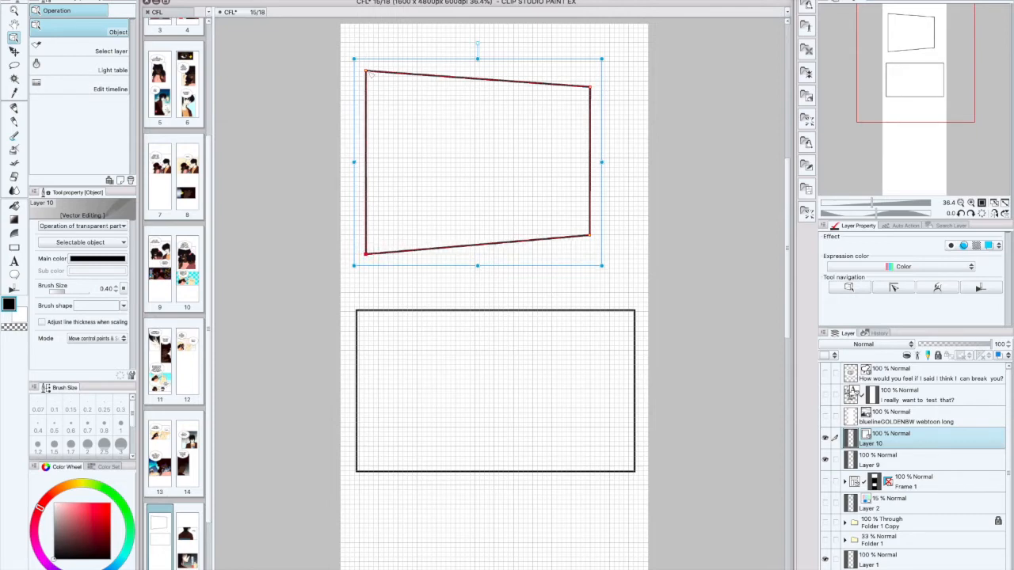
drag(365, 71, 364, 72)
drag(592, 237, 587, 254)
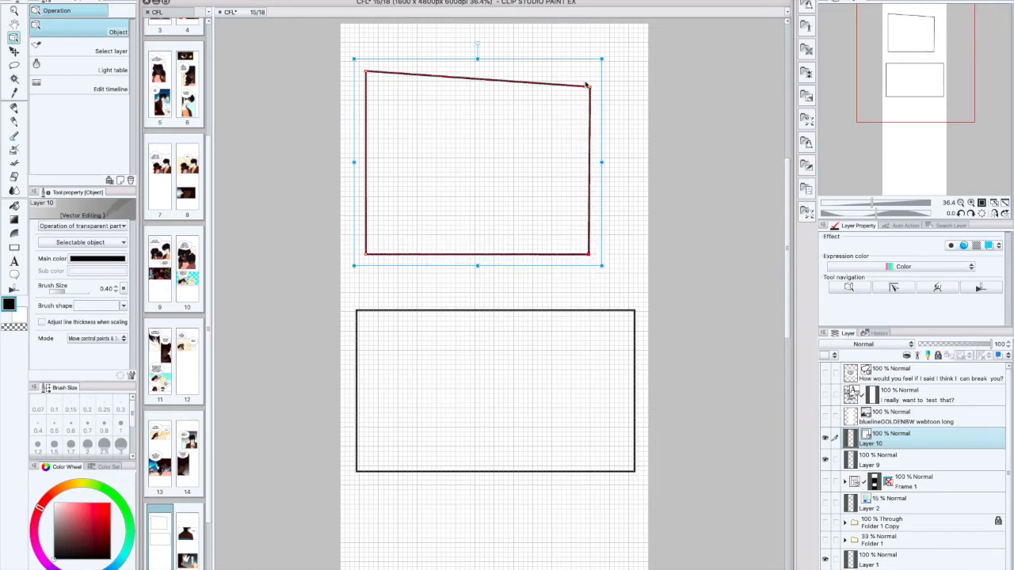
drag(591, 89, 590, 70)
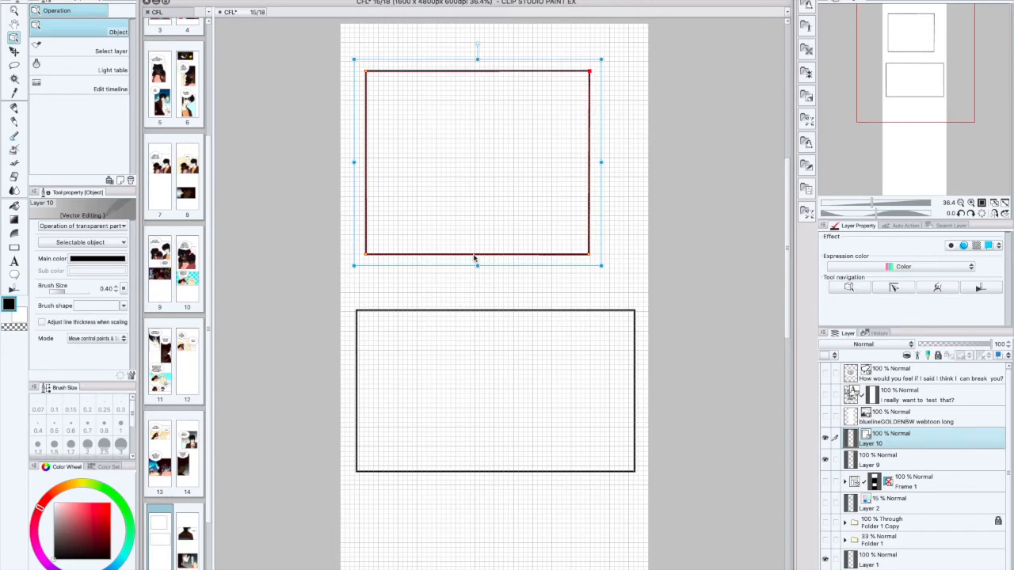
click(297, 1)
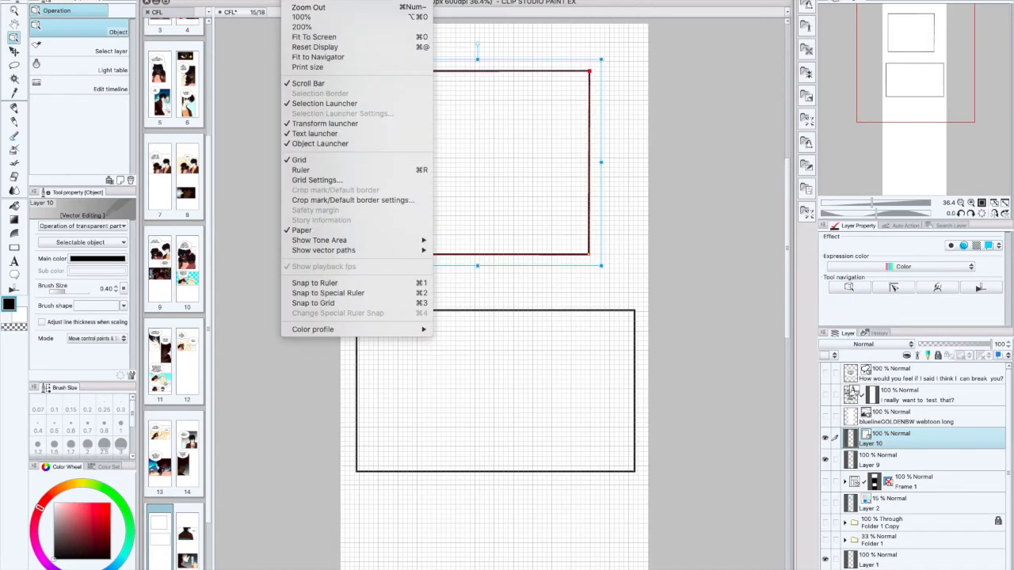
click(301, 159)
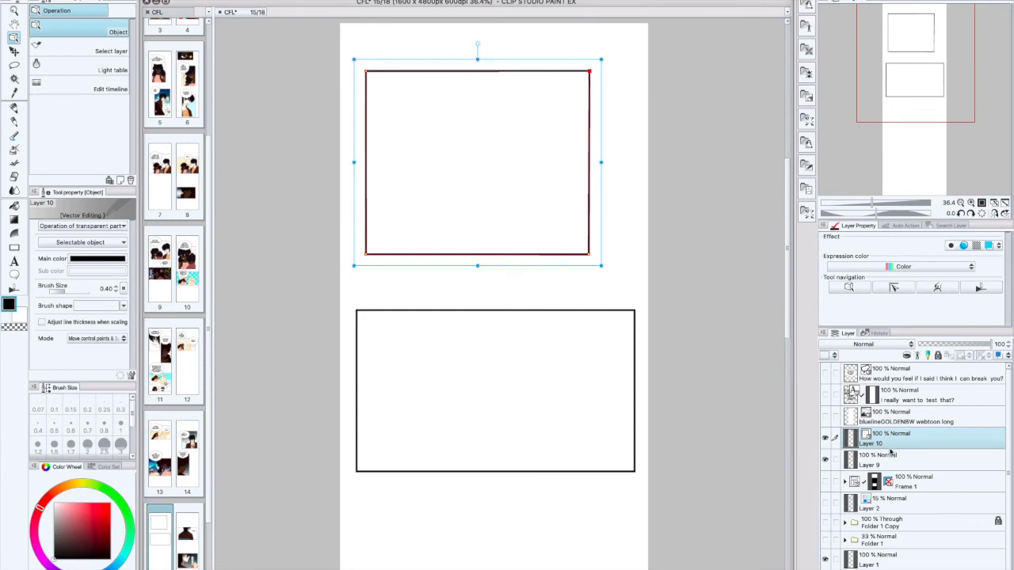
Delete the vector layer and the raster layer holding the two panel outlines
key(Delete)
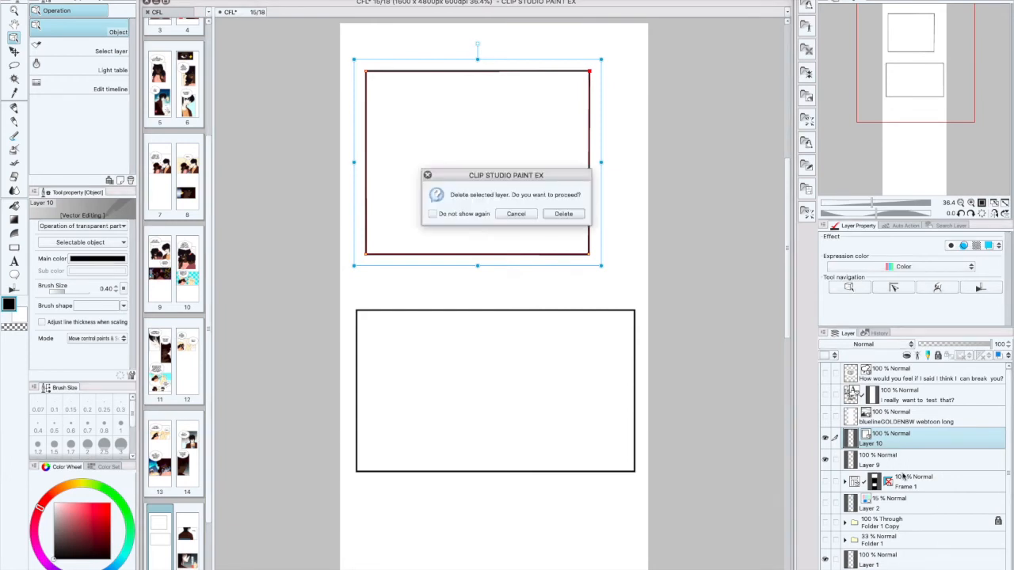
click(576, 216)
key(Delete)
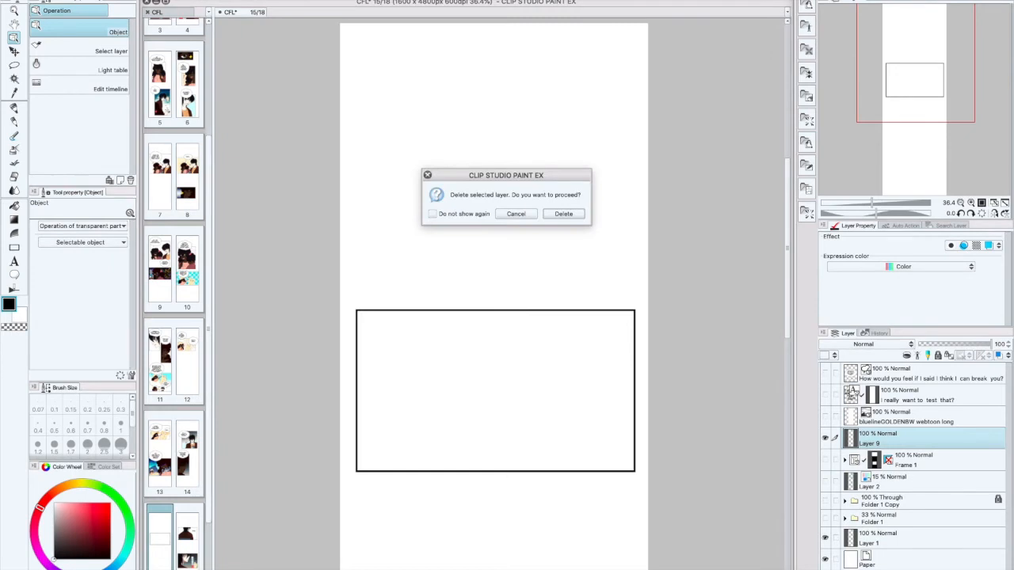
click(577, 214)
Create a new frame border folder with a drawn border, 0.20 mm line width and no anti-aliasing
click(237, 1)
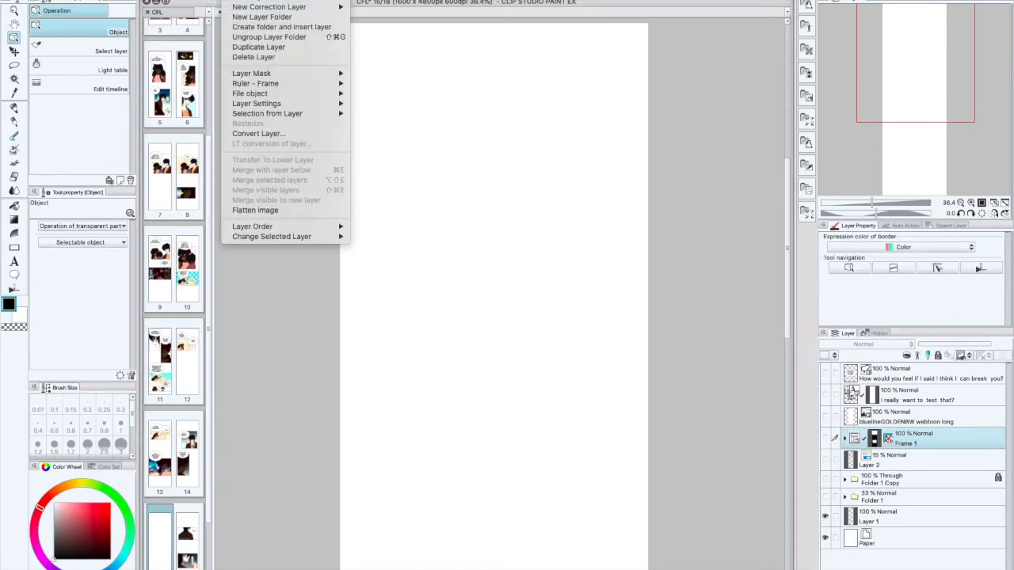
mouse_move(273, 76)
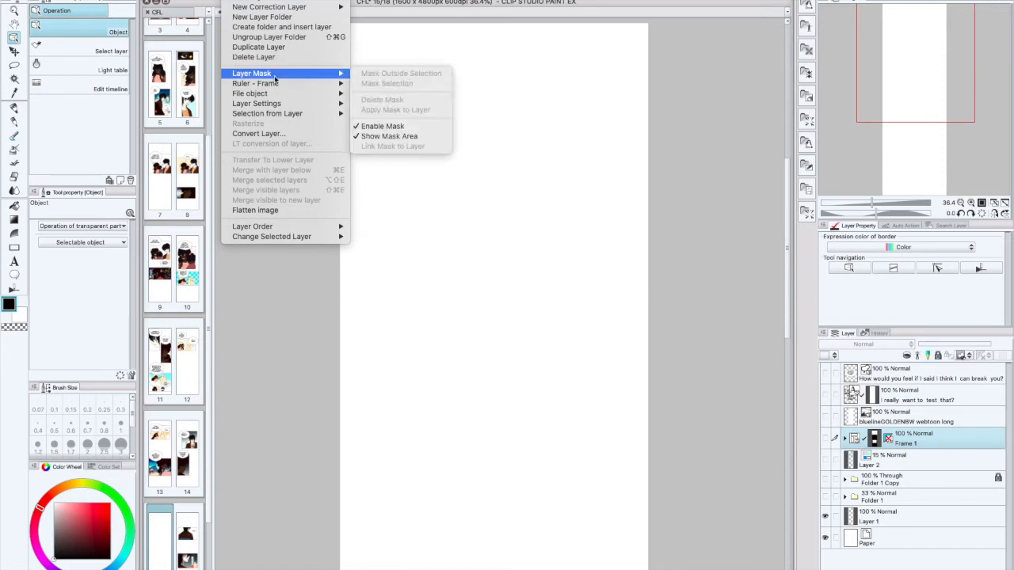
mouse_move(276, 2)
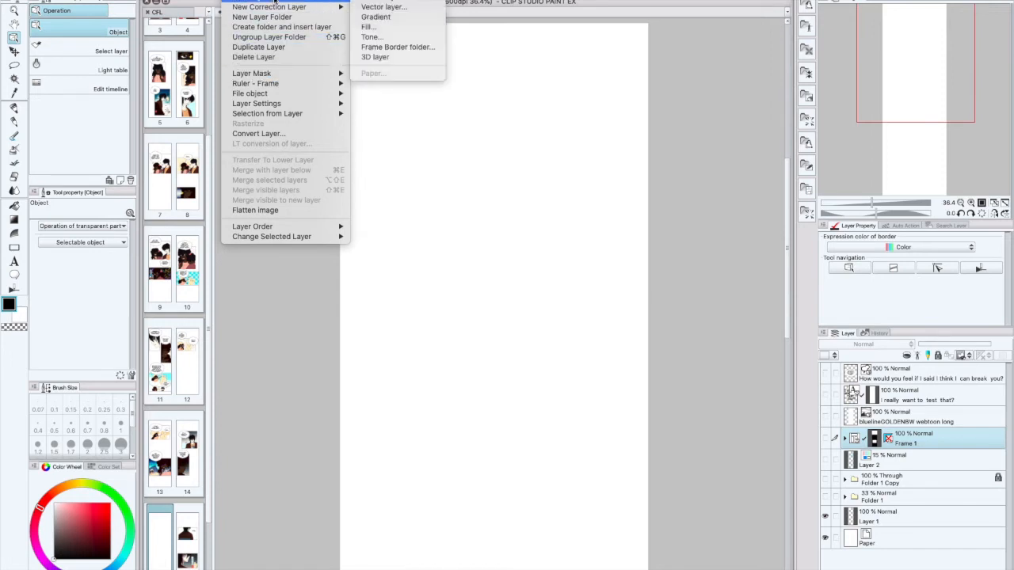
click(404, 46)
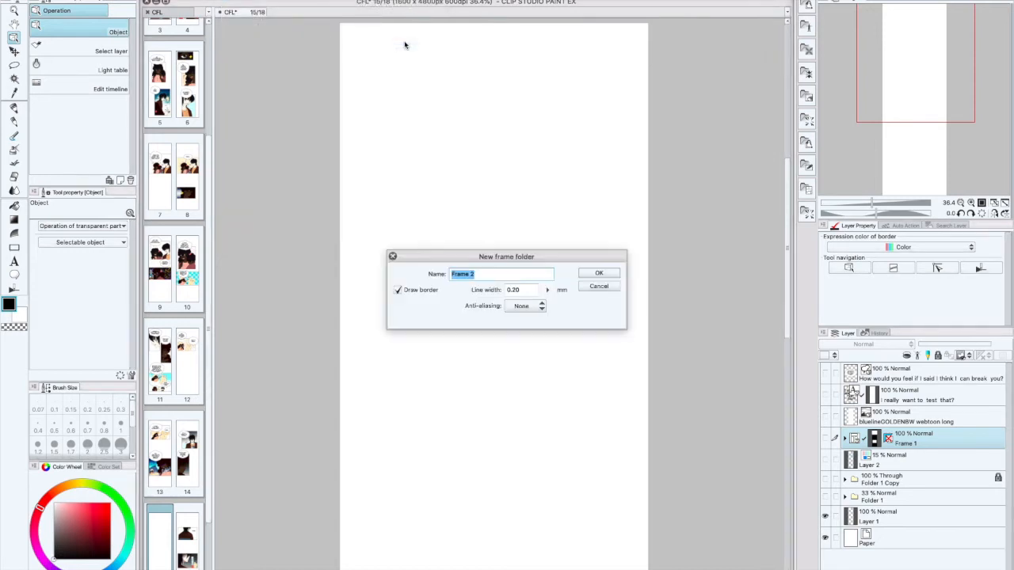
click(606, 275)
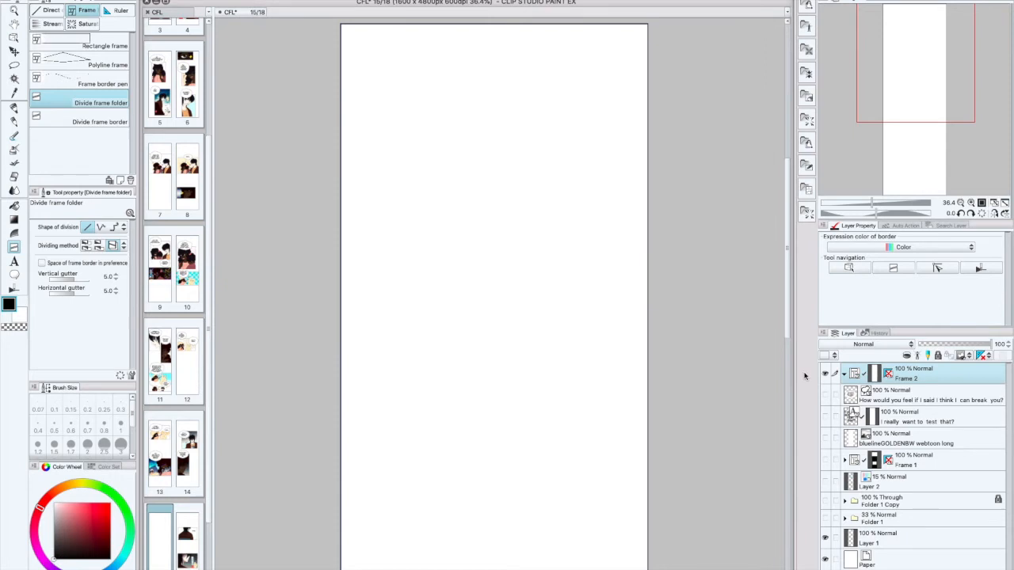
Make the existing Frame 1 folder visible and select it
click(825, 461)
click(918, 471)
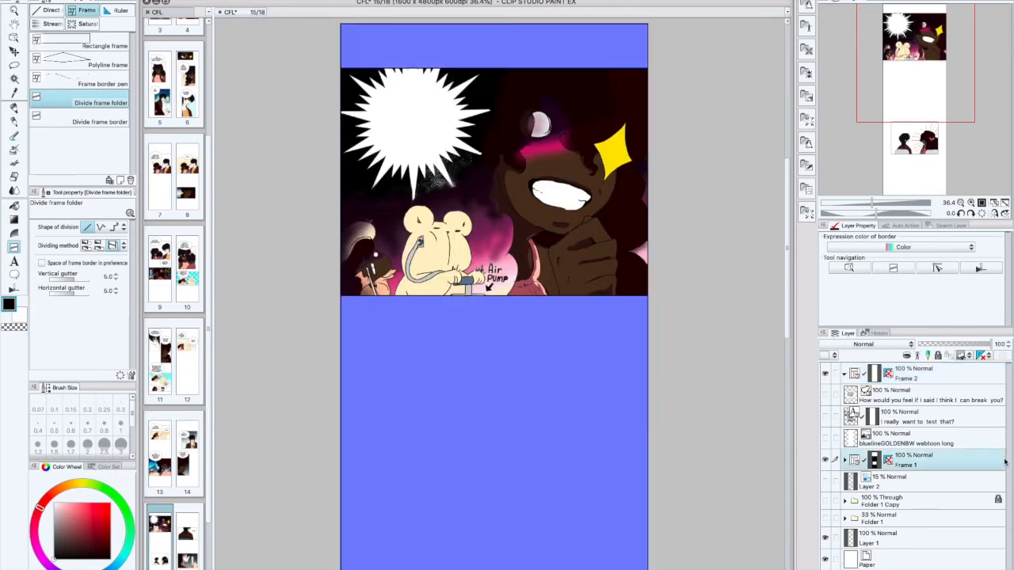
Expand the Frame 1 folder and review the artwork layers inside it
click(845, 461)
drag(1007, 448, 990, 504)
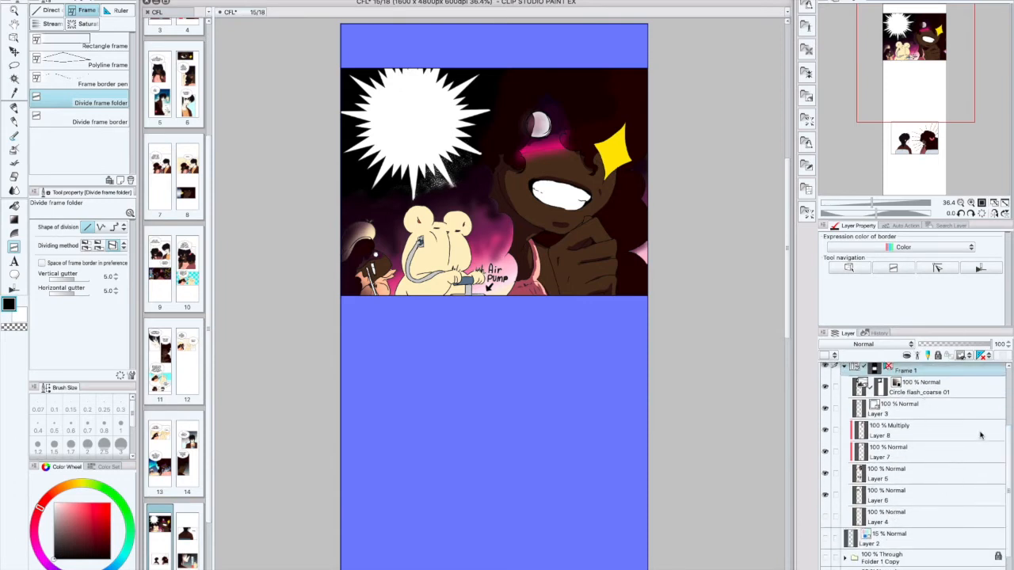
drag(1000, 468, 1003, 398)
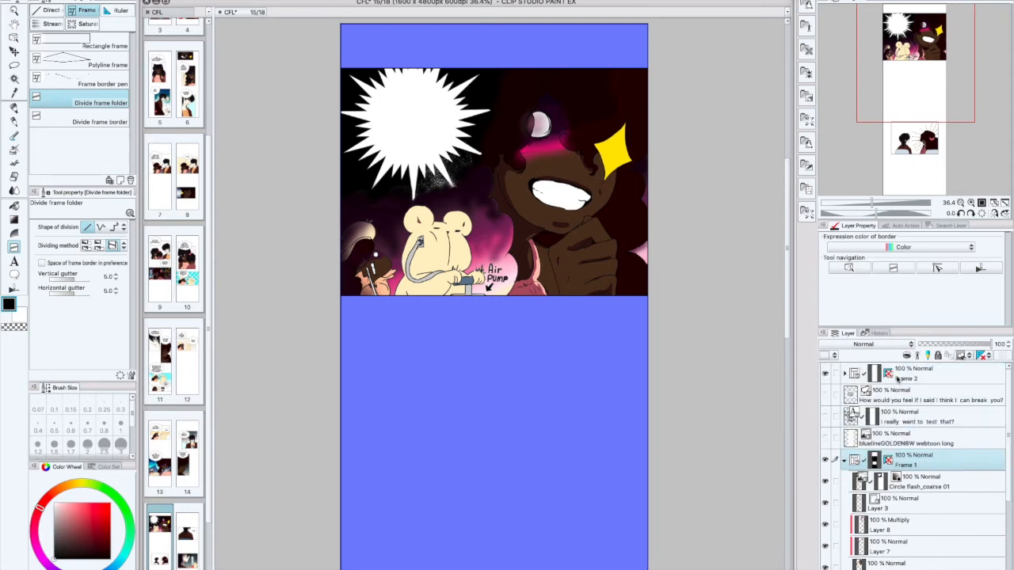
Delete the Frame 2 frame border folder
click(913, 380)
key(Delete)
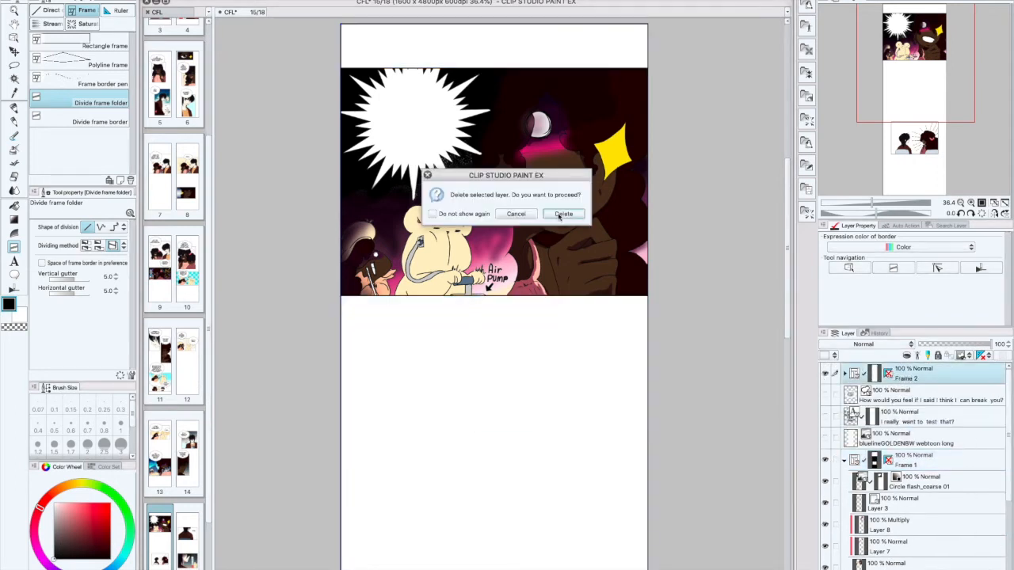
click(561, 217)
Show the two dialogue layers above Frame 1 to view the page with its speech text
scroll(598, 339, down, 2)
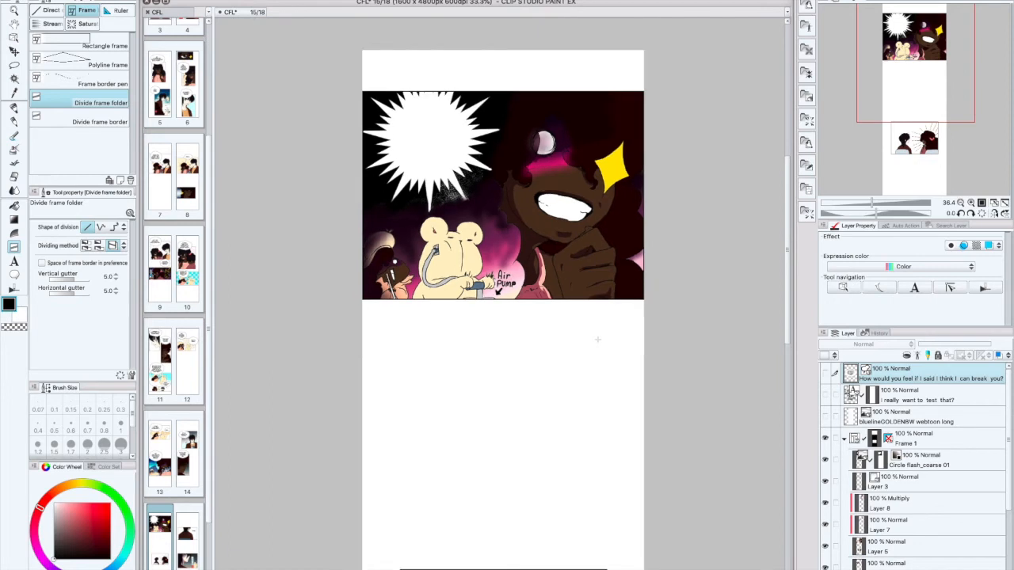
mouse_move(785, 245)
mouse_down()
mouse_move(785, 283)
mouse_move(782, 252)
mouse_up()
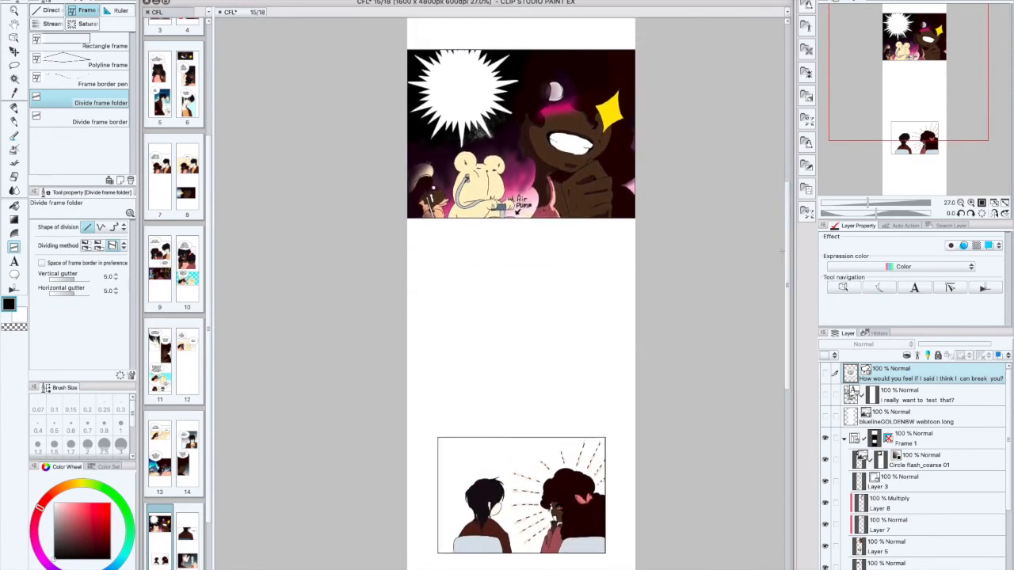
click(826, 394)
click(825, 373)
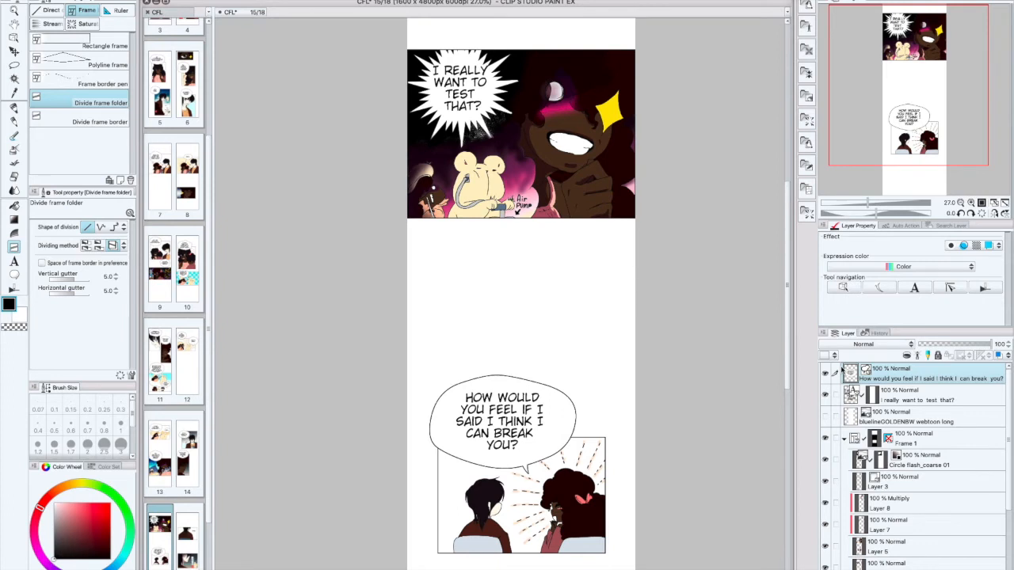
Collapse the Frame 1 folder and select it with the Object tool to inspect its two panel borders
scroll(843, 388, down, 2)
click(844, 398)
click(911, 443)
click(14, 37)
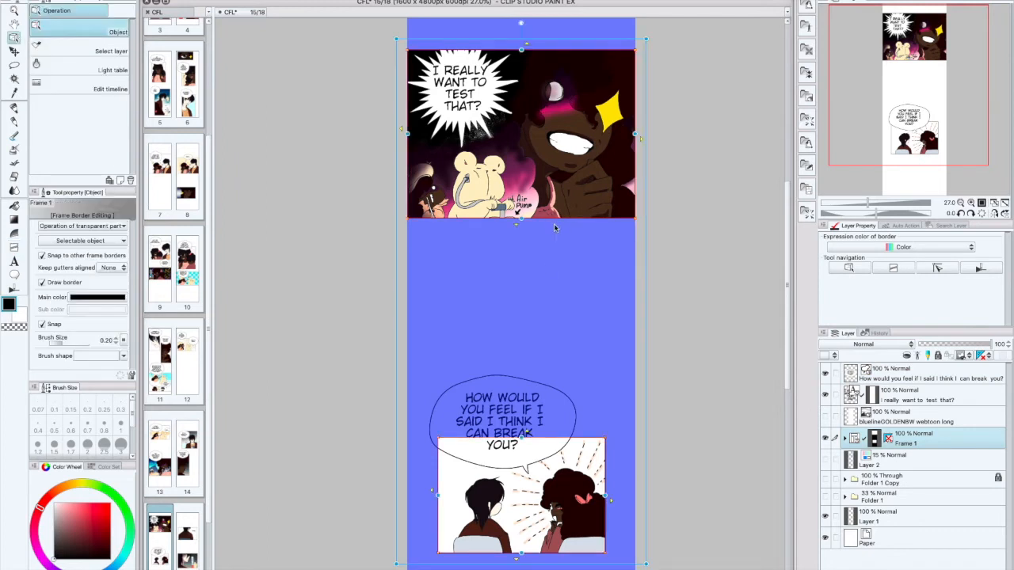
Hide the Frame 1 folder and both dialogue layers, and select the topmost speech balloon layer
click(825, 438)
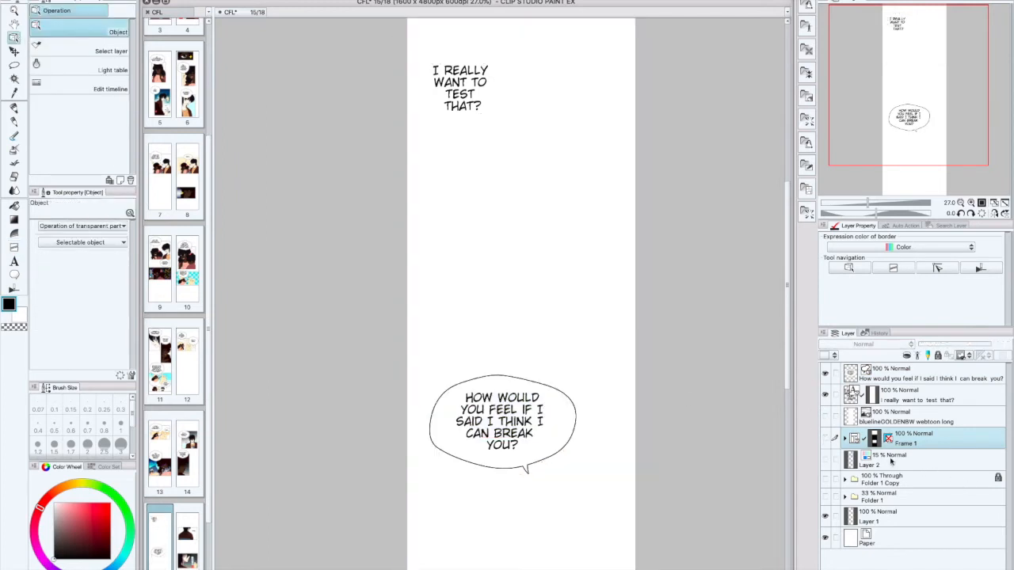
click(825, 394)
click(824, 373)
click(930, 373)
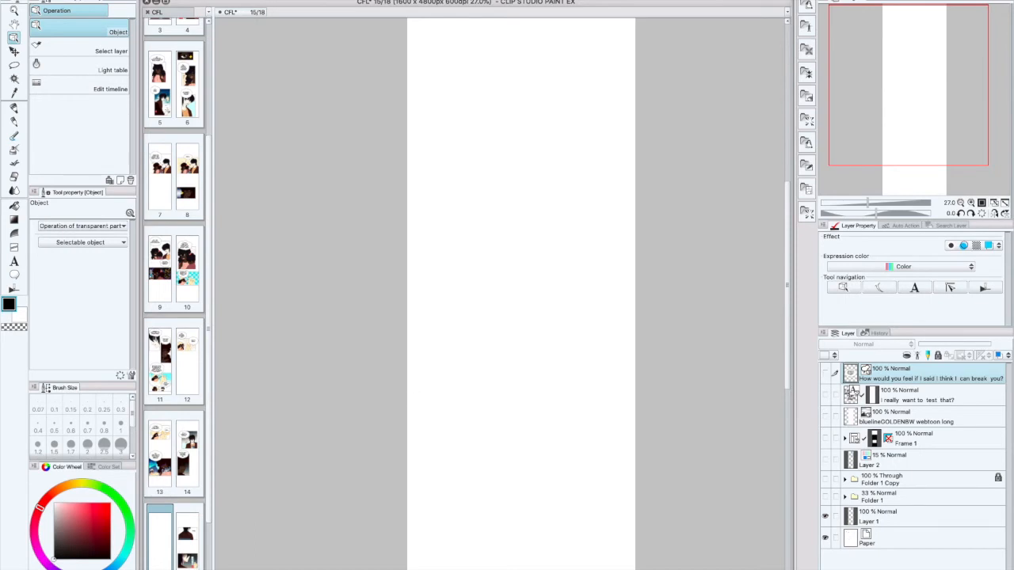
Create a frame border folder named Frame 2 with a drawn border, 0.20 mm line width and no anti-aliasing
click(236, 0)
mouse_move(287, 1)
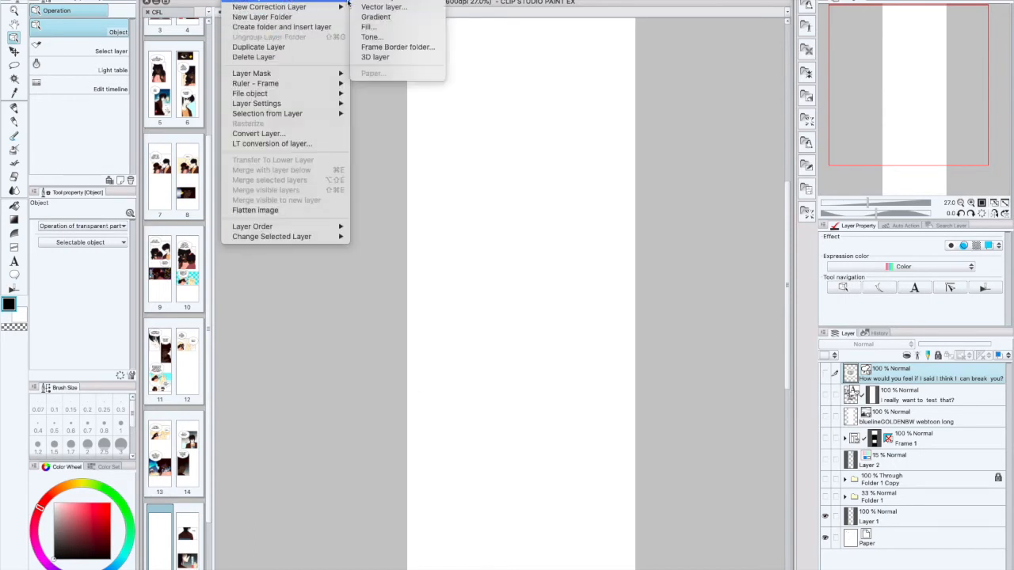
click(409, 49)
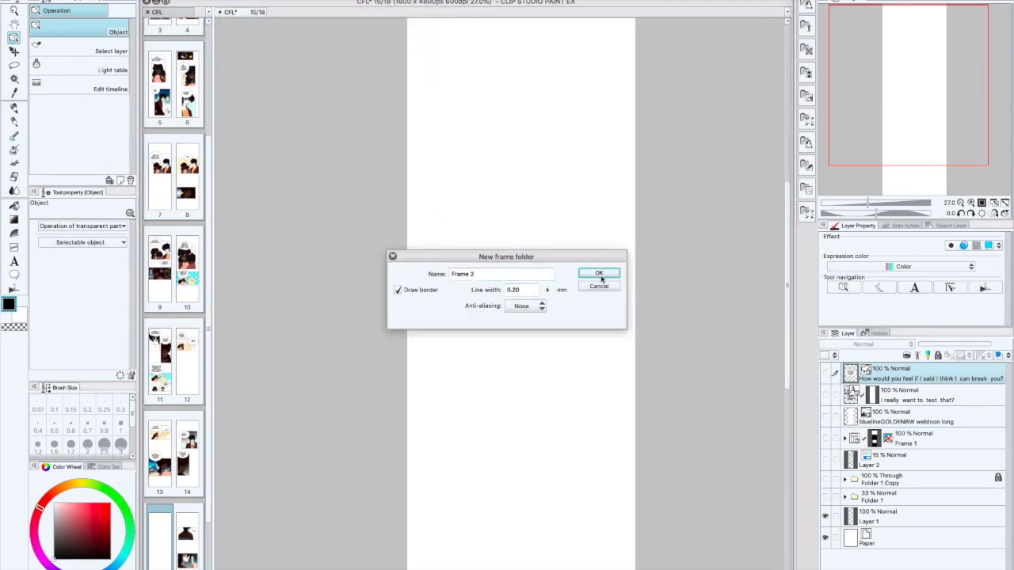
click(599, 274)
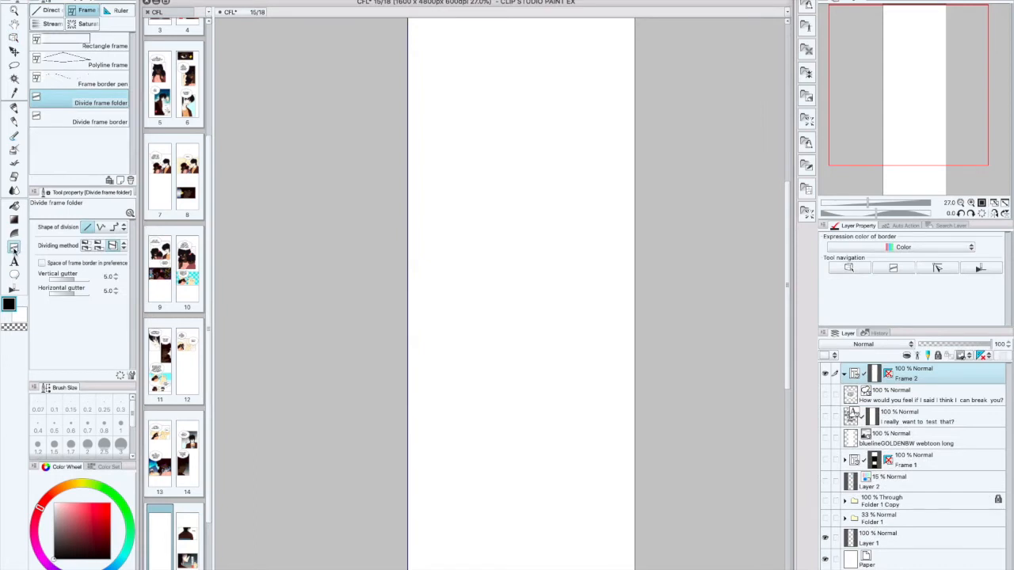
Show the grid and split the page-wide frame with a horizontal Divide frame folder cut across its upper part
click(53, 11)
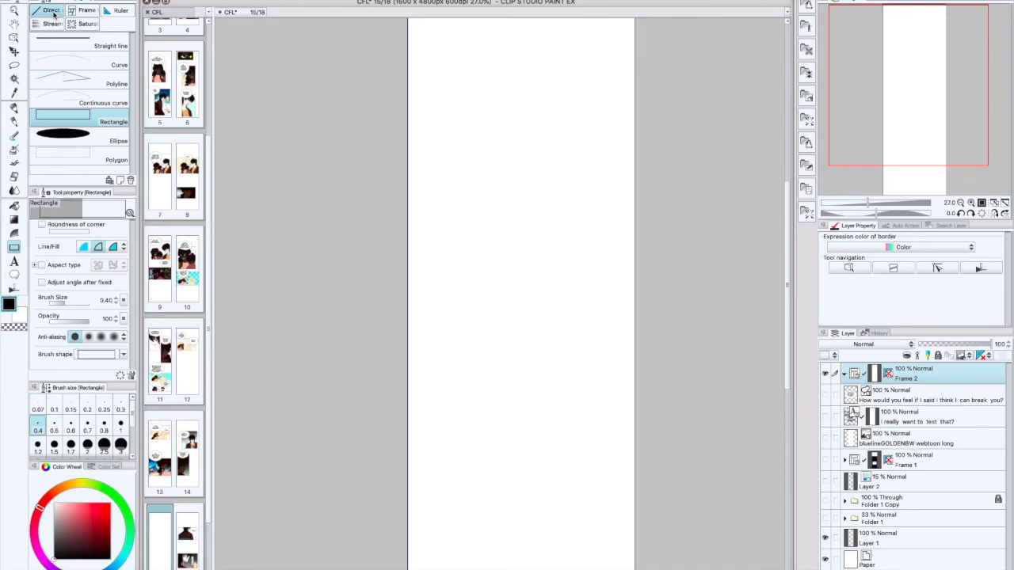
click(87, 11)
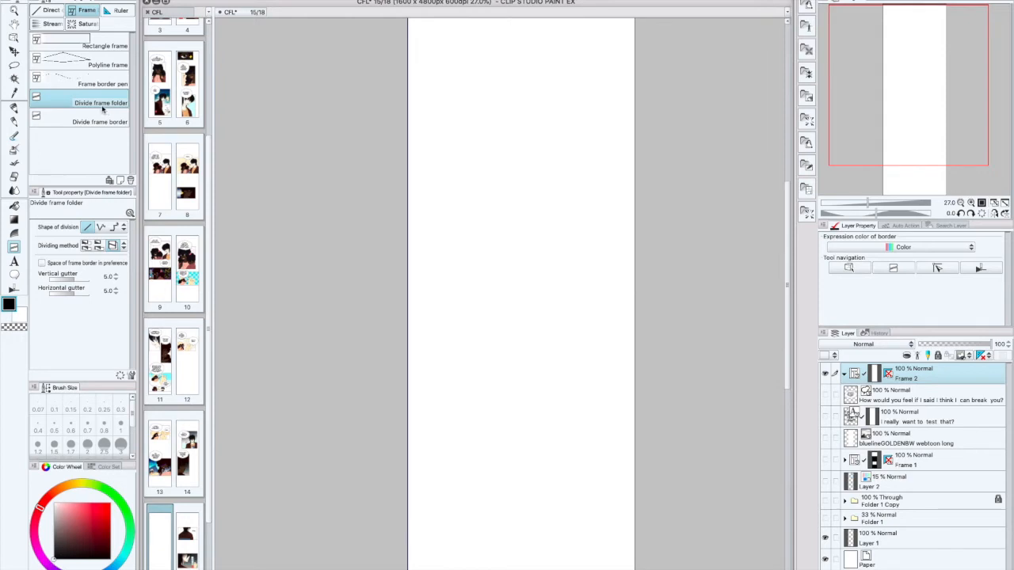
click(318, 0)
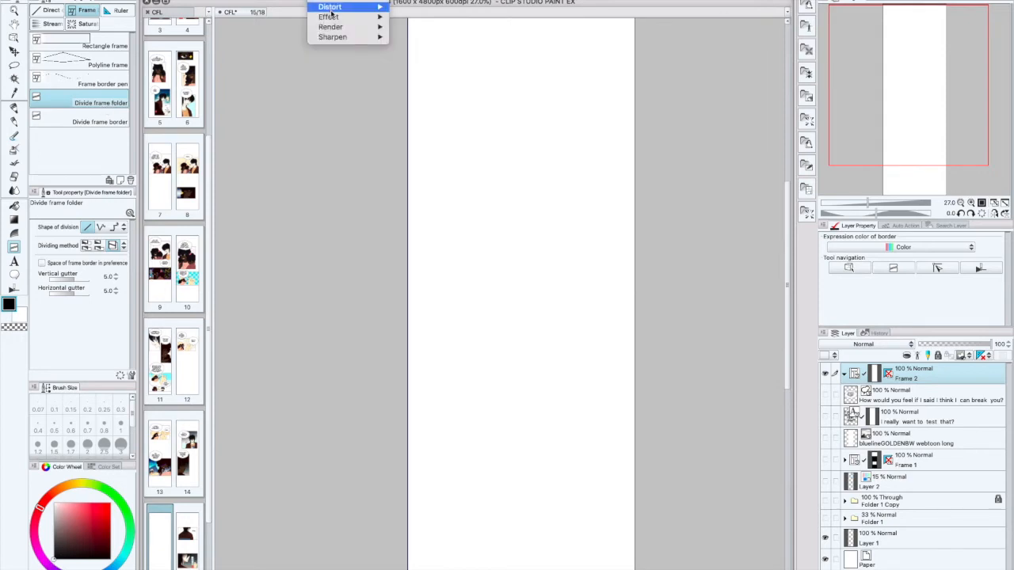
mouse_move(293, 0)
click(300, 159)
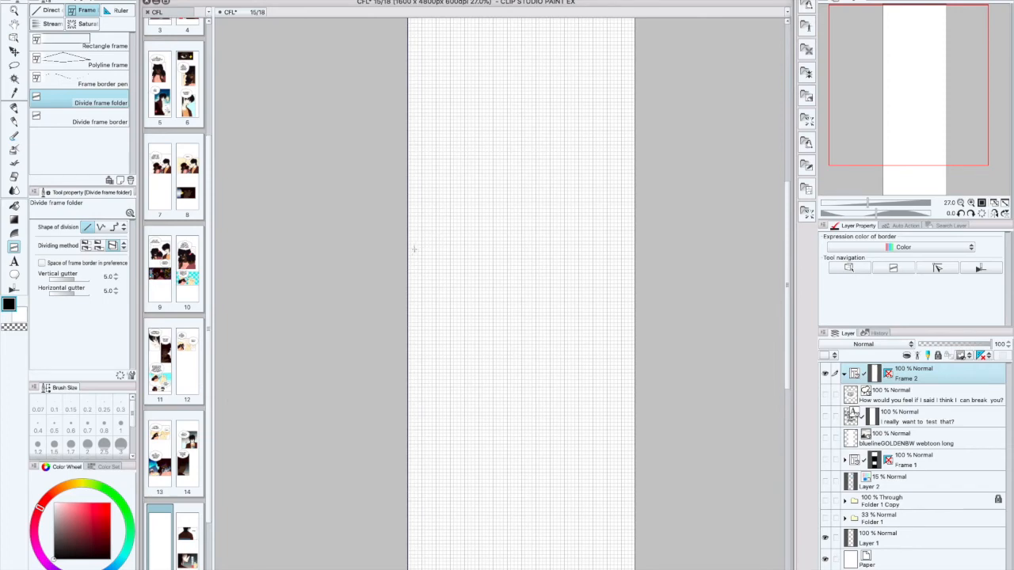
drag(410, 246, 567, 248)
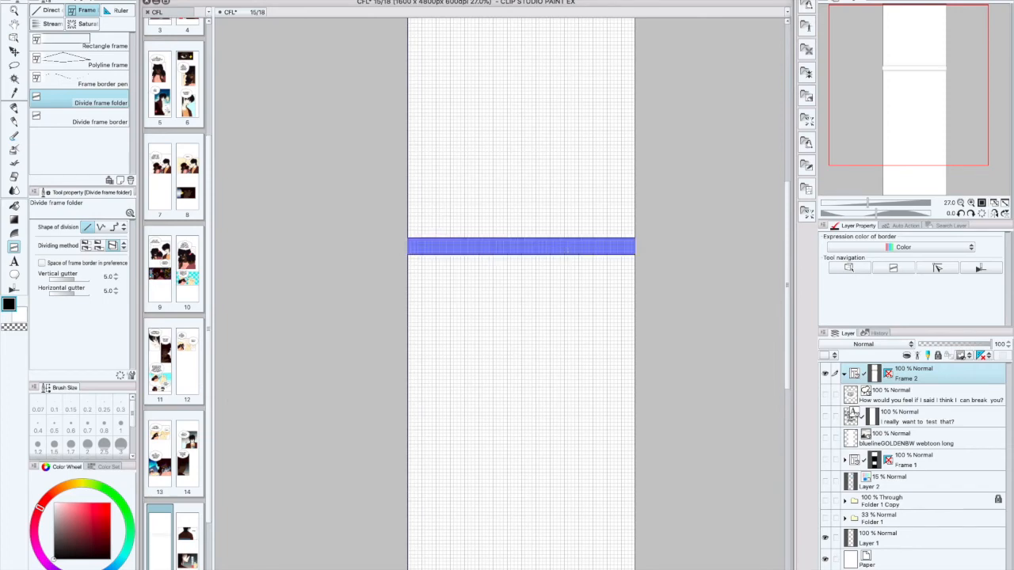
Narrow the horizontal gutter by moving the facing edges of the upper and lower panels with the Object tool
click(20, 37)
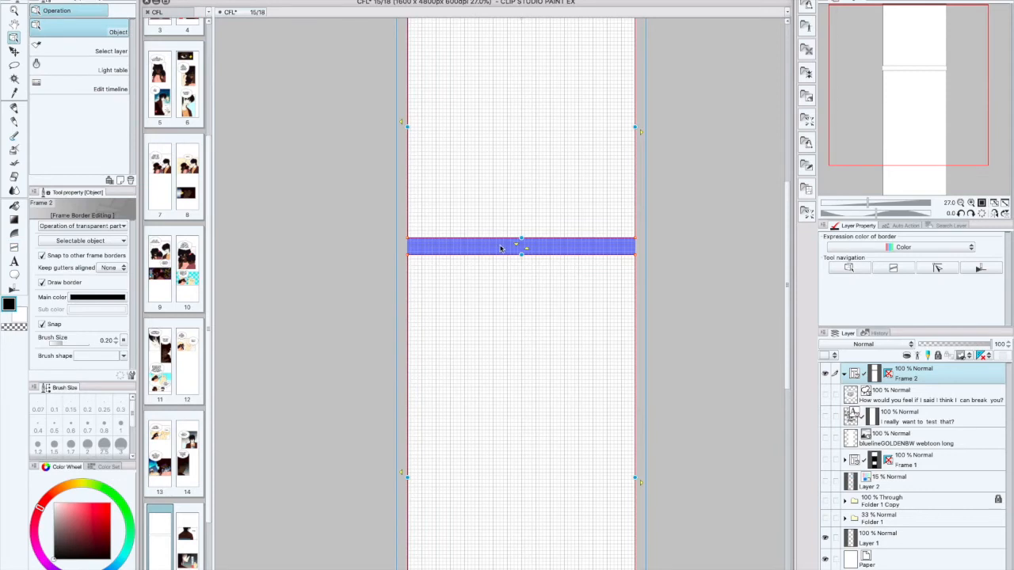
drag(529, 239, 529, 238)
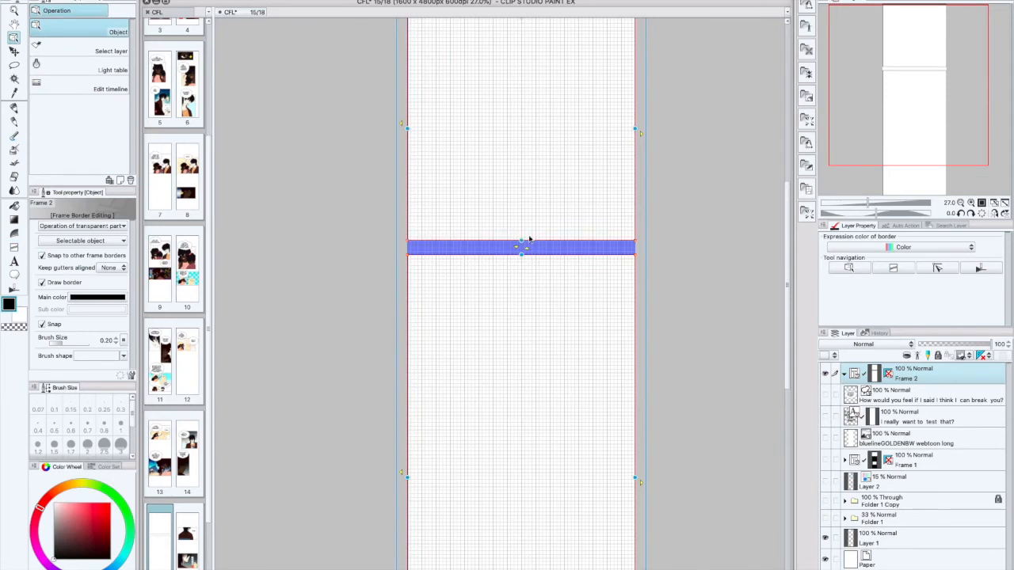
mouse_move(522, 240)
mouse_down()
mouse_move(520, 229)
mouse_move(520, 249)
mouse_up()
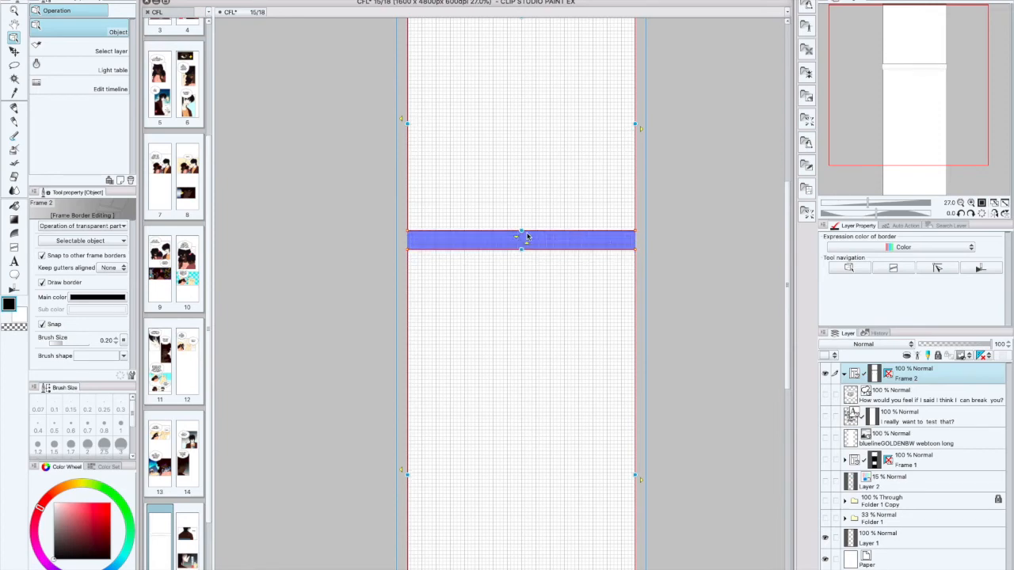
drag(521, 230, 521, 242)
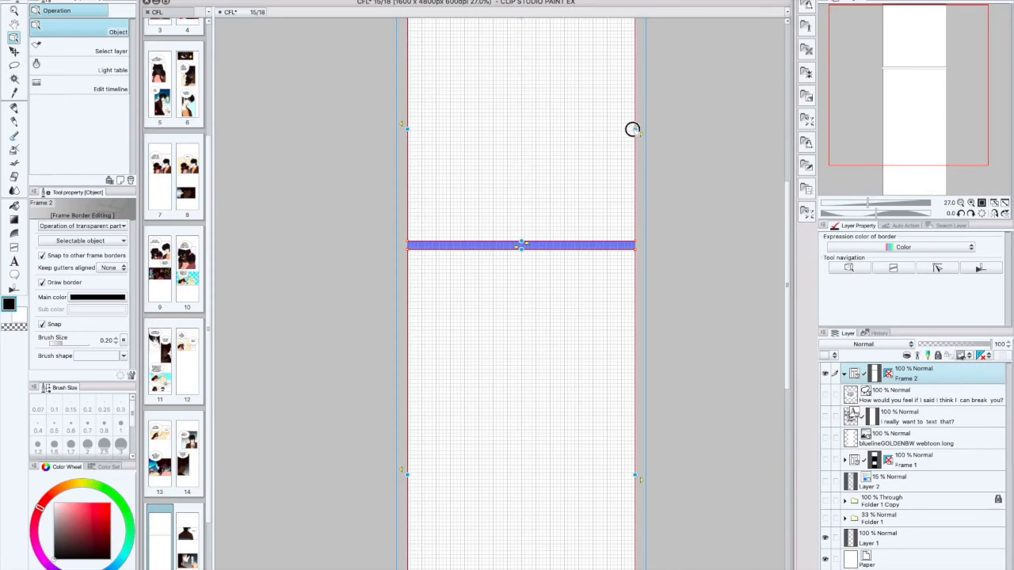
Pull the right edges of the upper and lower panels inward, setting the lower panel's edge further in
drag(627, 129, 622, 130)
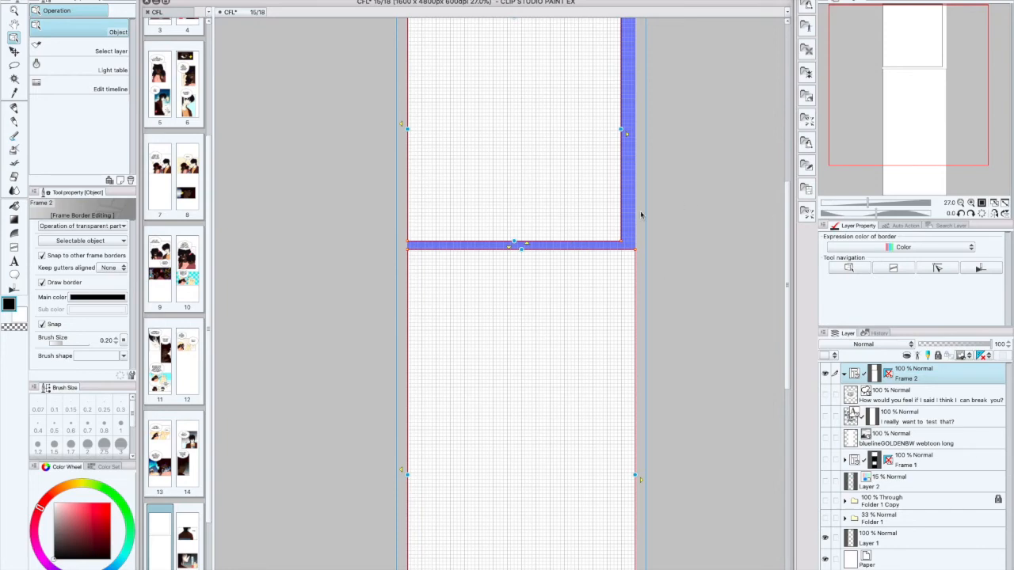
scroll(642, 215, down, 1)
scroll(642, 215, down, 1)
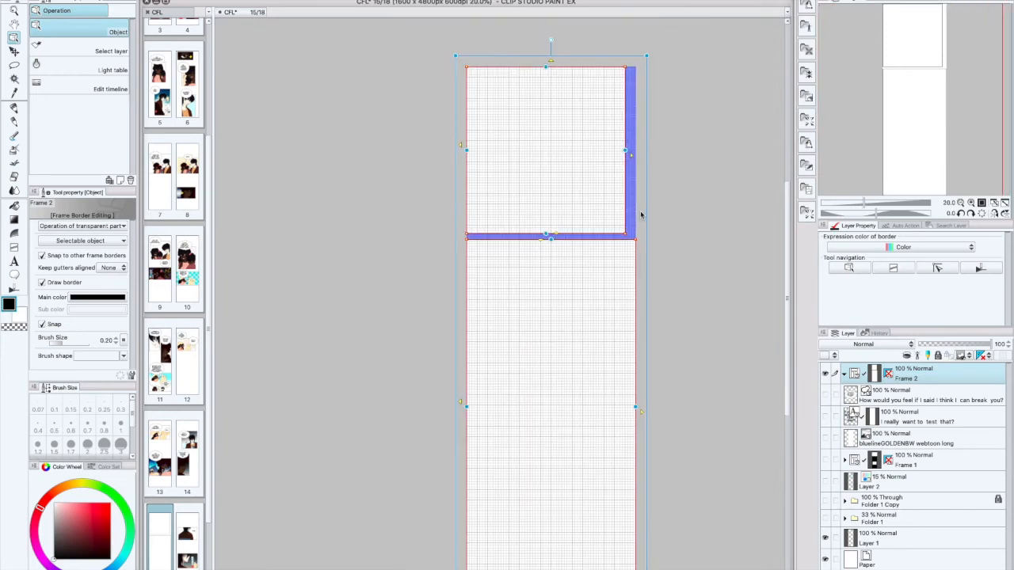
drag(636, 407, 610, 405)
Split the lower panel with two diagonal cuts and the upper panel with one, using Divide frame border
click(15, 247)
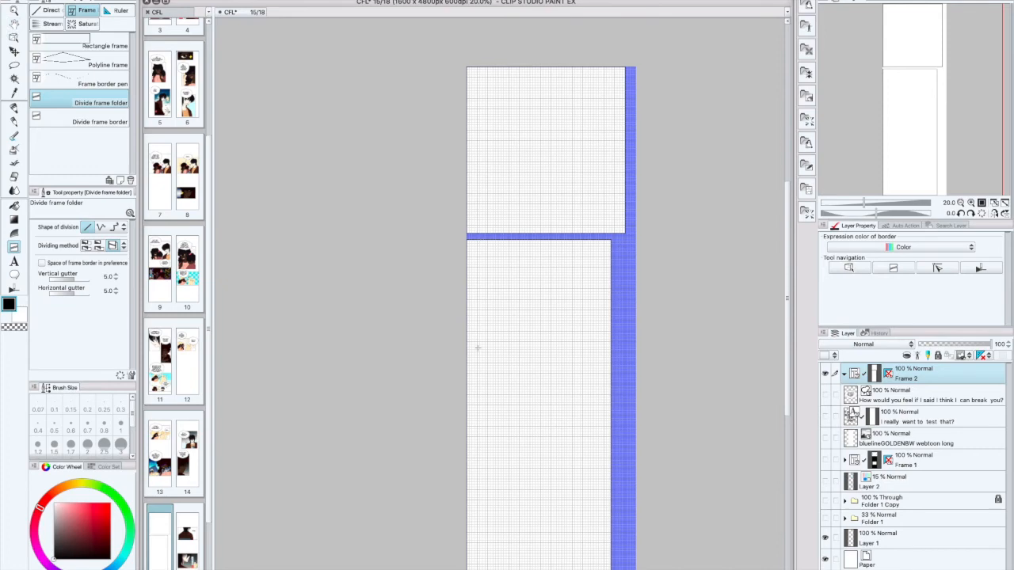
click(99, 113)
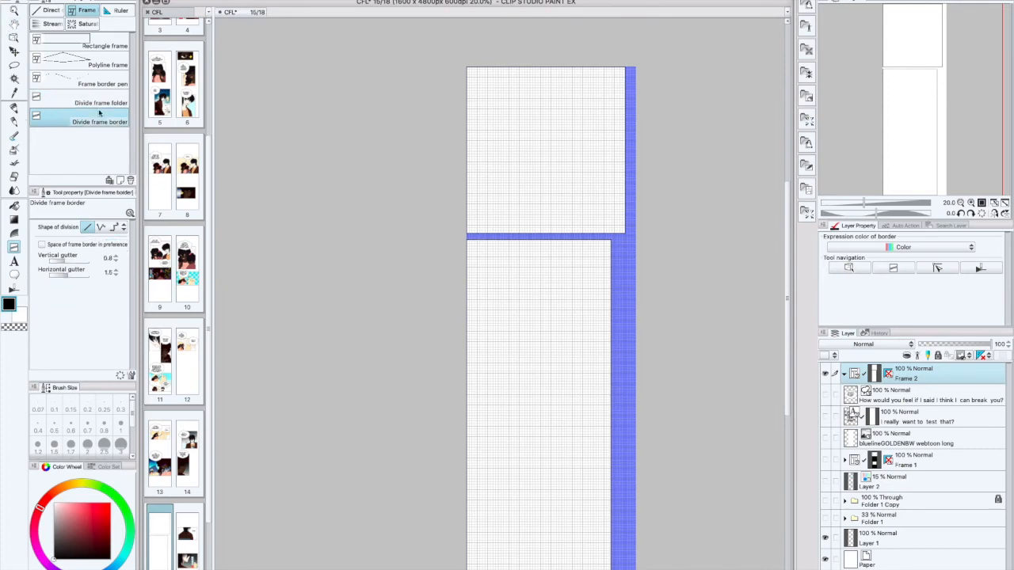
drag(490, 278, 567, 347)
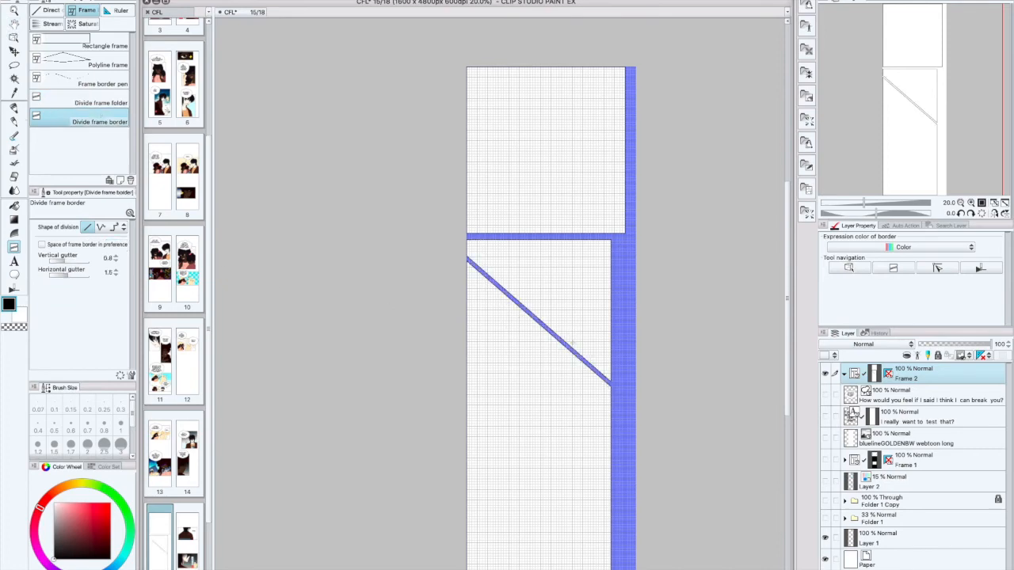
drag(559, 392, 497, 568)
drag(625, 66, 506, 235)
Make two more diagonal cuts through the panels below the horizontal gutter, using Divide frame folder
click(108, 100)
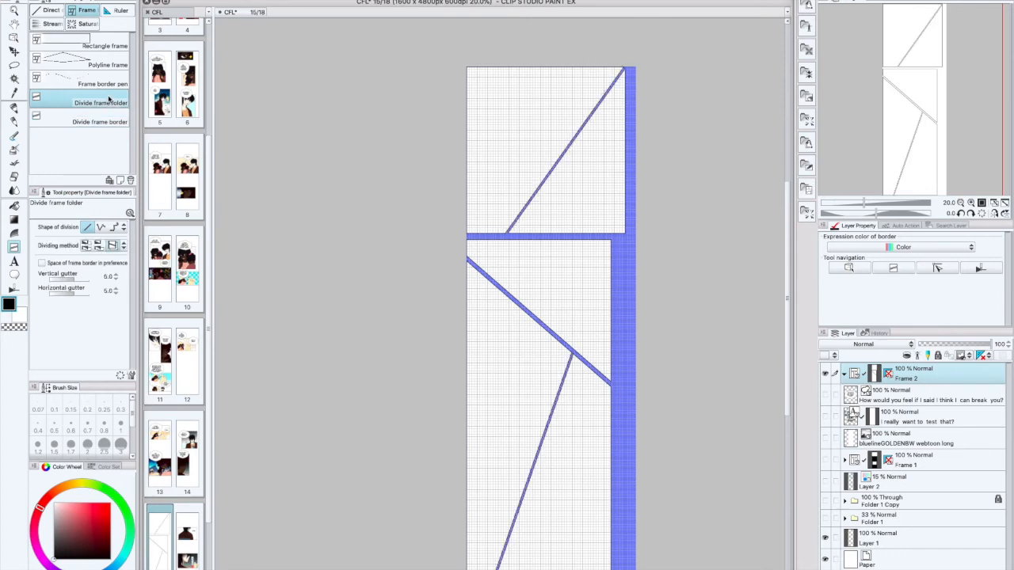
drag(596, 238, 527, 310)
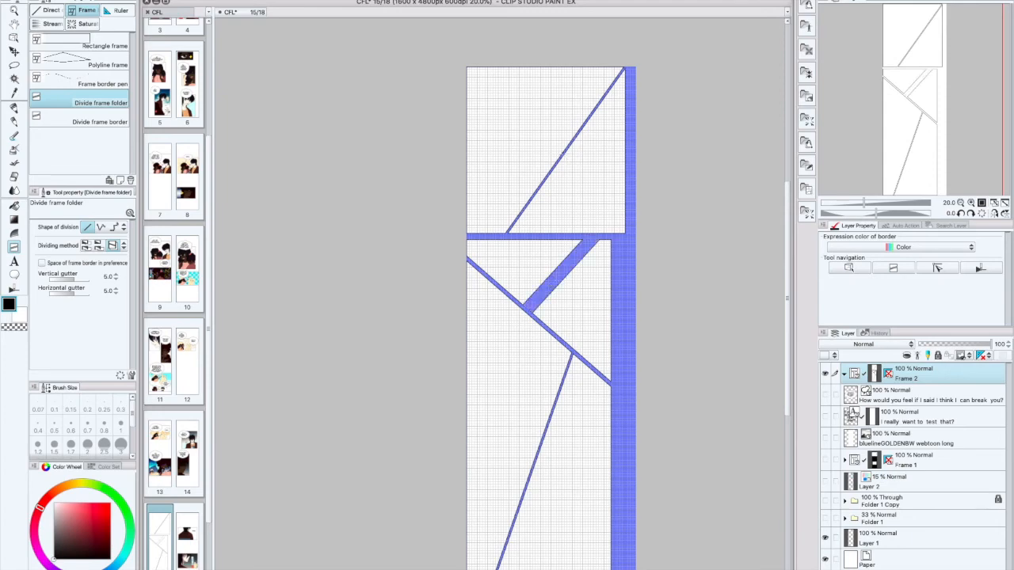
drag(513, 333, 604, 518)
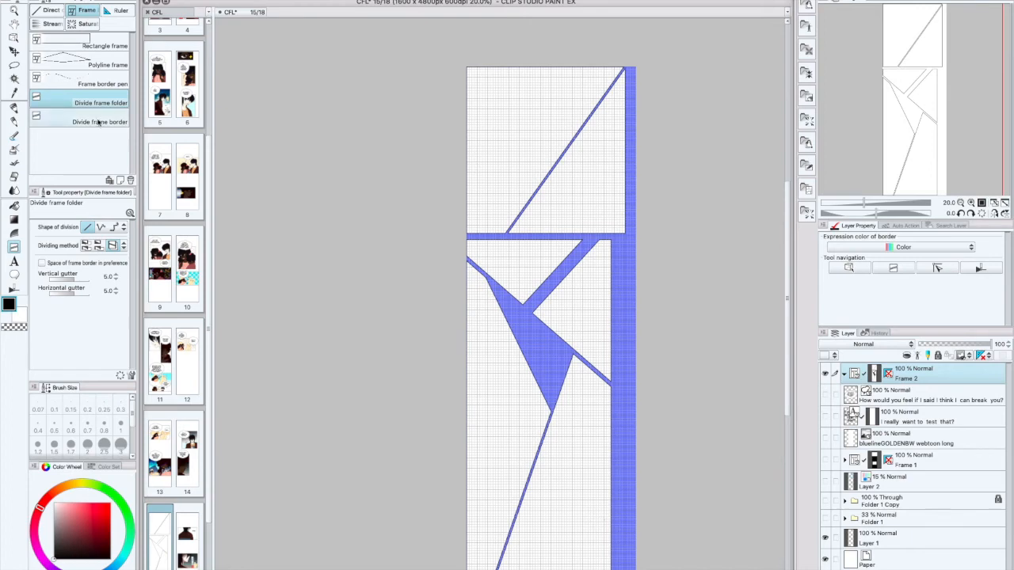
Draw a small round frame inside the upper-left panel with the Frame border pen
click(109, 84)
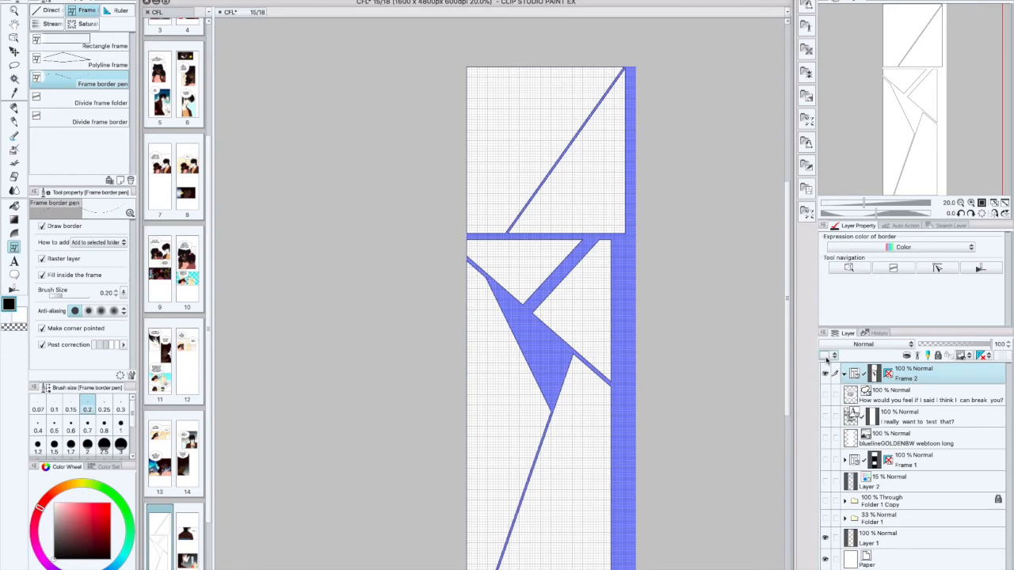
mouse_move(511, 90)
mouse_down()
mouse_move(531, 104)
mouse_move(514, 90)
mouse_up()
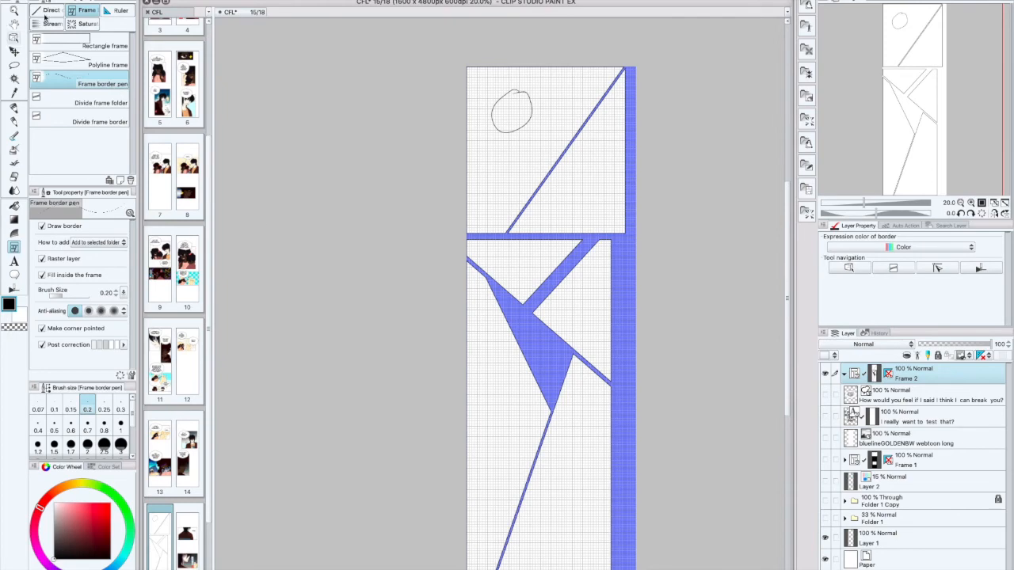
Reshape and reposition the round frame, and shift the neighbouring triangular panel to widen the upper diagonal gutter
click(13, 38)
click(513, 132)
mouse_move(528, 129)
mouse_down()
mouse_move(512, 163)
mouse_move(512, 149)
mouse_up()
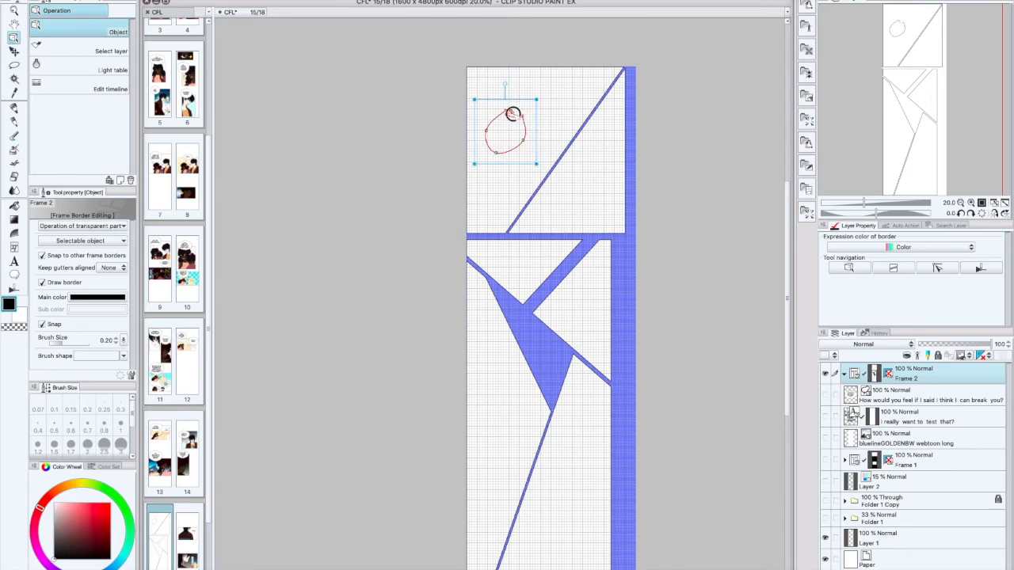
mouse_move(515, 115)
mouse_down()
mouse_move(525, 104)
mouse_move(535, 125)
mouse_move(530, 115)
mouse_up()
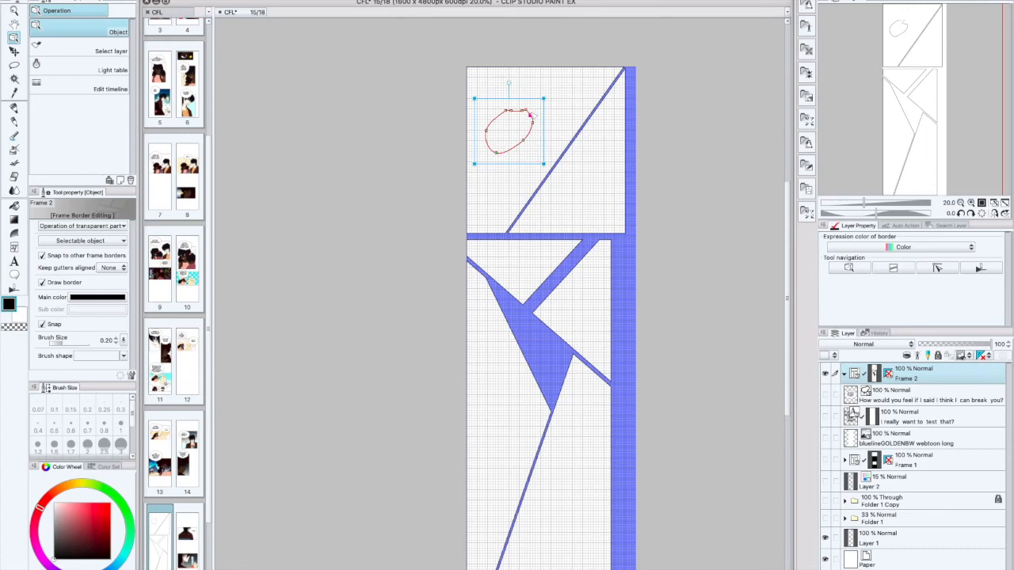
mouse_move(518, 138)
mouse_down()
mouse_move(548, 186)
mouse_move(528, 203)
mouse_move(572, 197)
mouse_move(575, 182)
mouse_move(502, 139)
mouse_up()
click(536, 168)
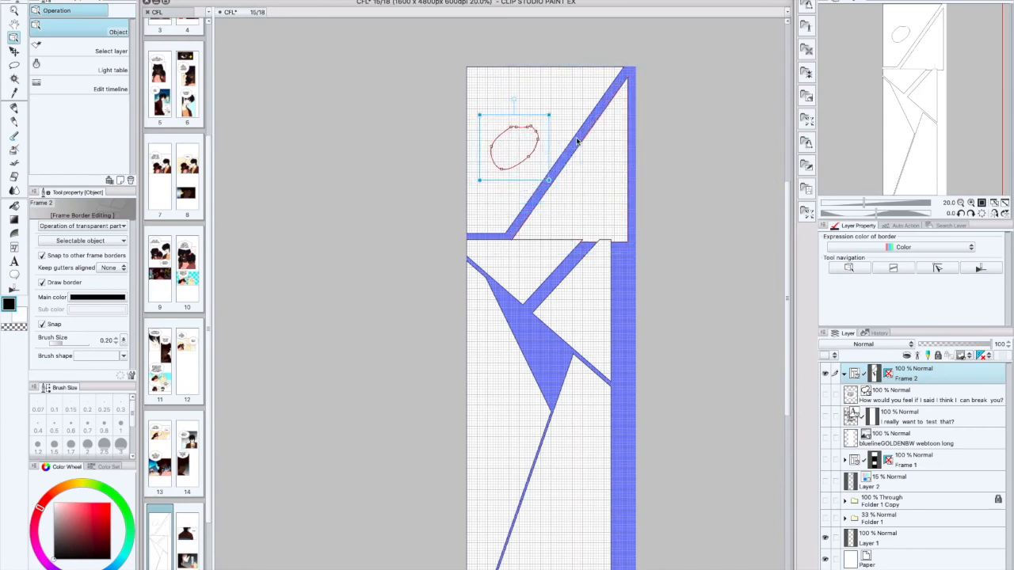
Add a raster layer inside the Frame 2 folder and draw two long Milli pen strokes across the upper diagonal gutter
click(14, 107)
key(ctrl+shift+n)
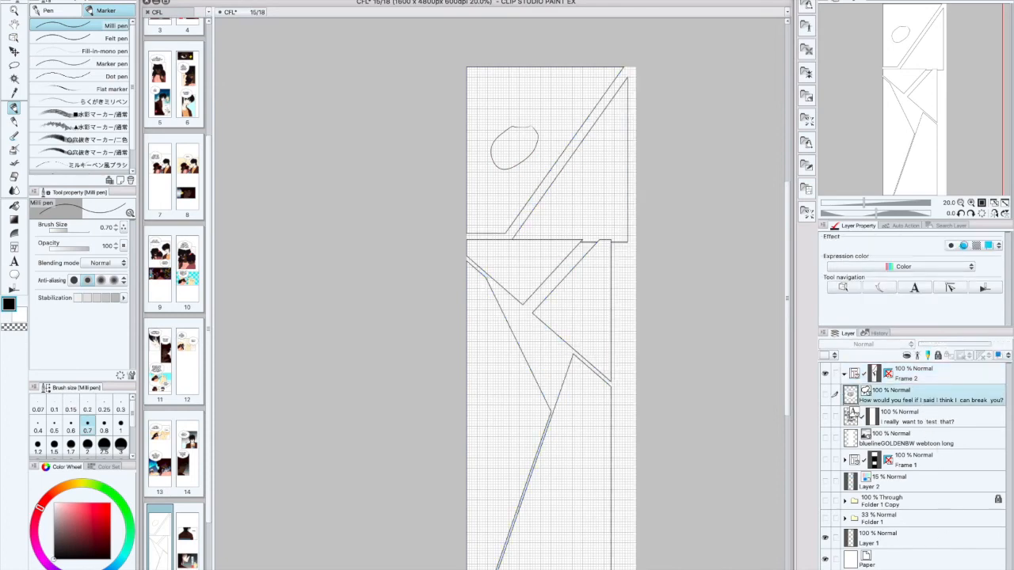
drag(909, 395, 933, 377)
drag(544, 114, 578, 218)
drag(543, 77, 588, 216)
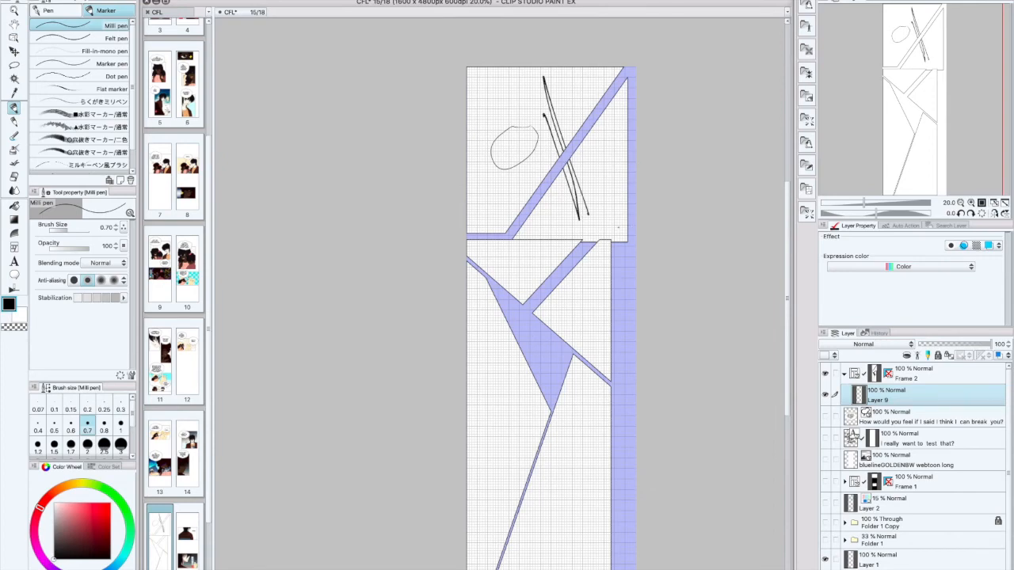
Draw a triangular frame in a new folder over the round frame in the upper panel, using Polyline frame
click(14, 247)
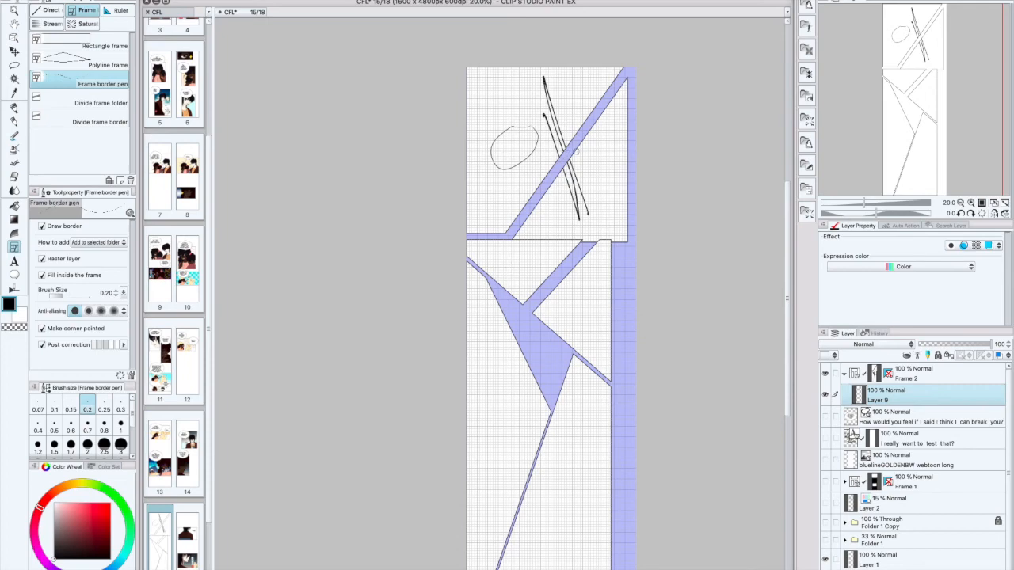
click(79, 61)
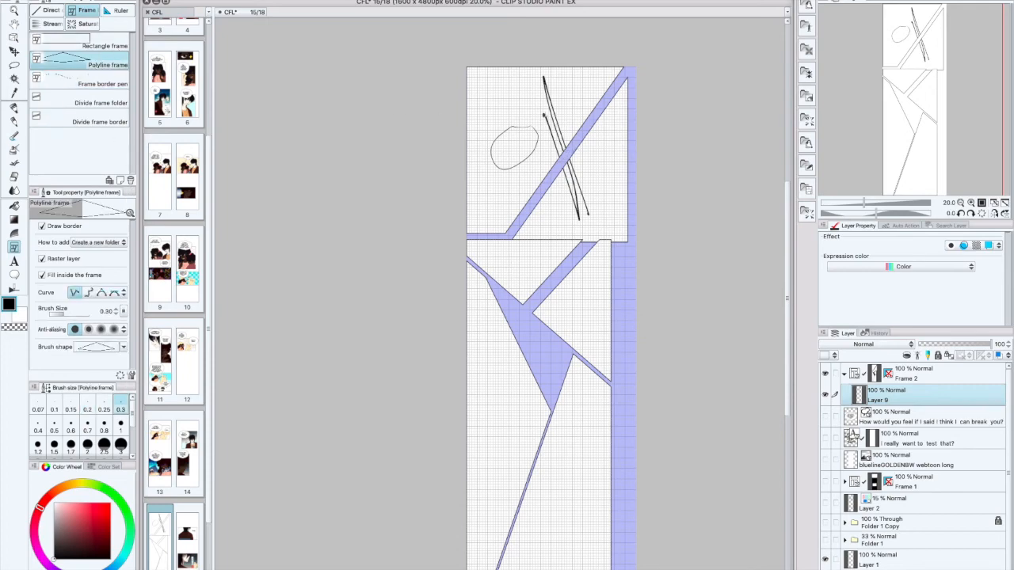
click(518, 83)
click(482, 155)
click(560, 159)
click(525, 82)
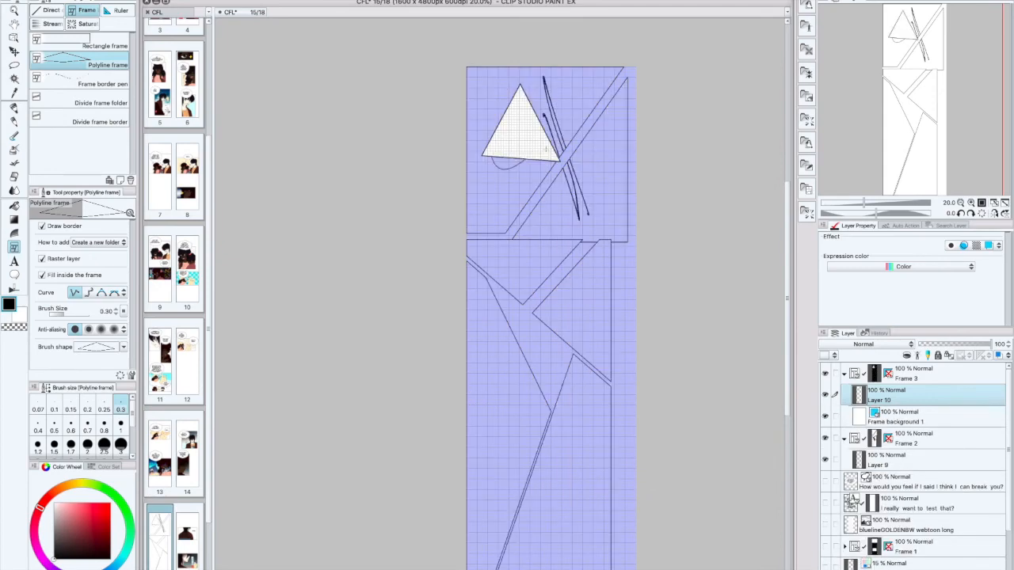
Select the triangular frame and its background fill in turn, and hide the Frame background 1 layer
click(14, 37)
click(567, 219)
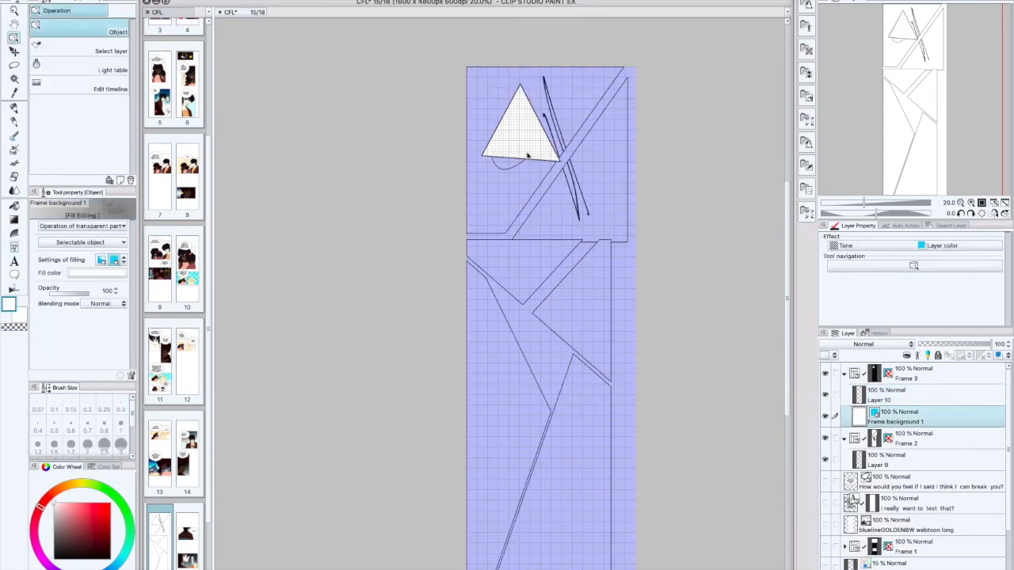
click(626, 167)
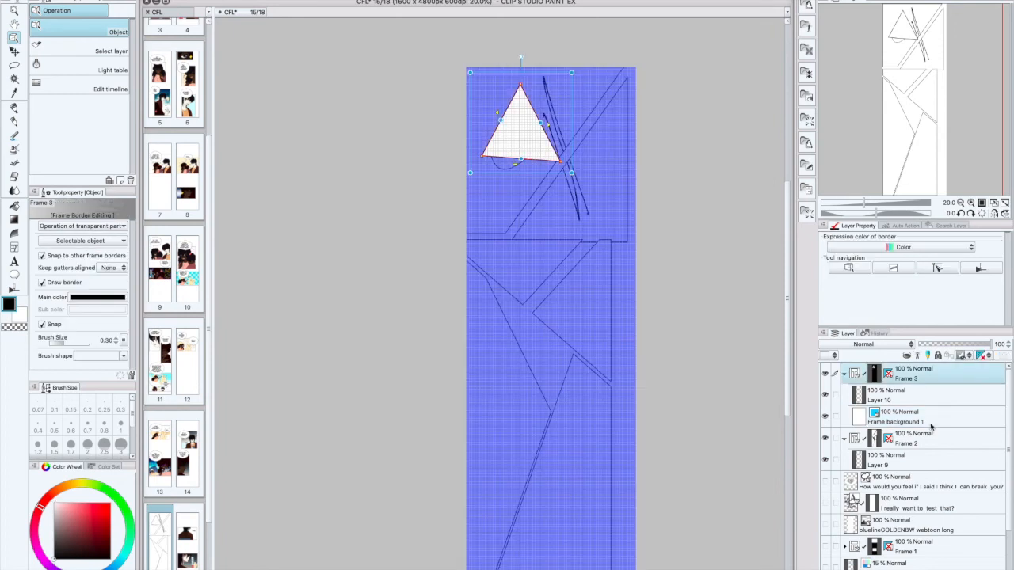
click(926, 424)
click(563, 131)
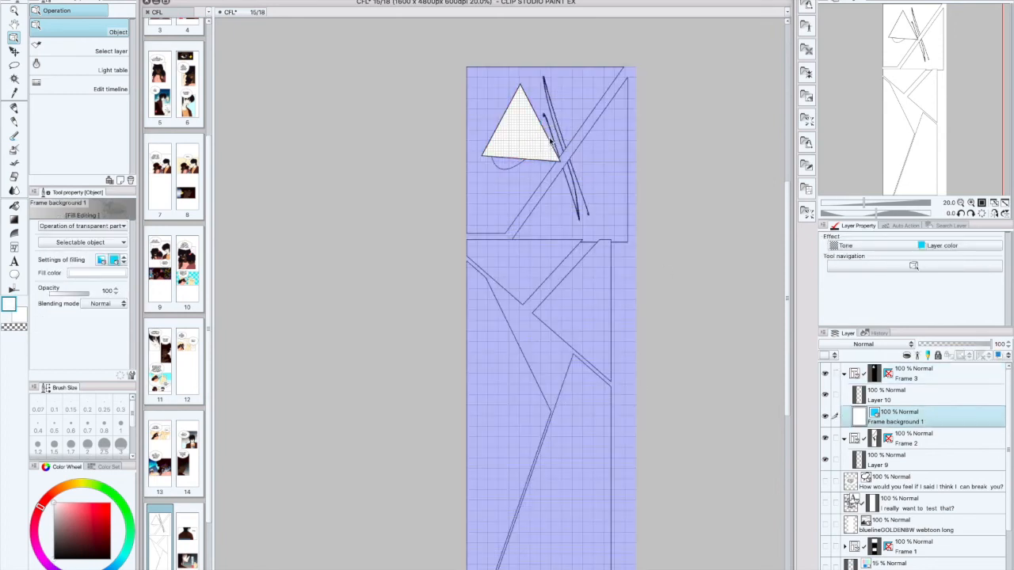
click(548, 144)
click(824, 416)
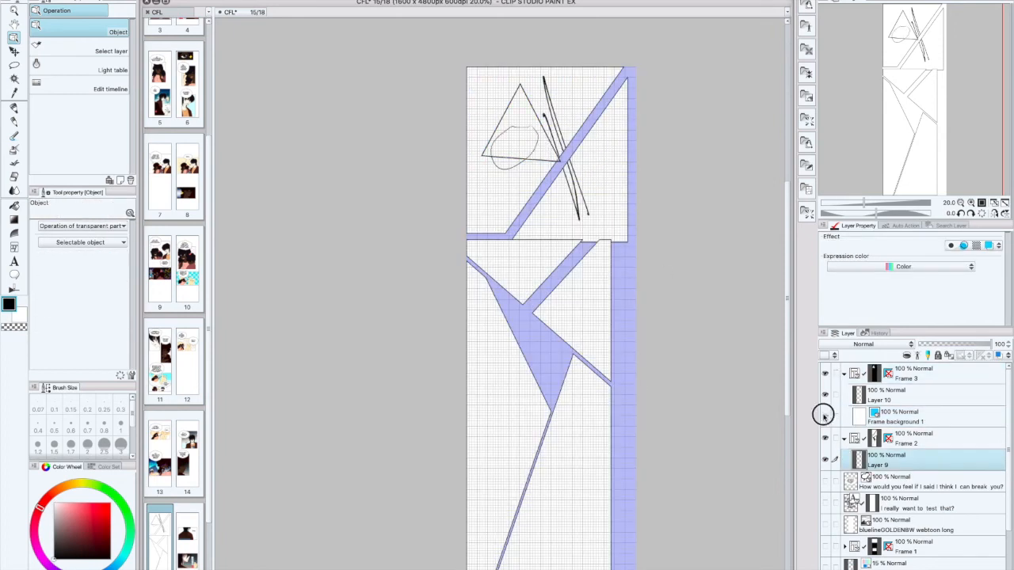
click(824, 416)
click(825, 414)
click(824, 415)
click(826, 416)
click(827, 416)
click(825, 416)
click(826, 415)
click(826, 416)
Draw a rectangular frame in a new folder across the middle of the page and shift it slightly down and right
click(14, 247)
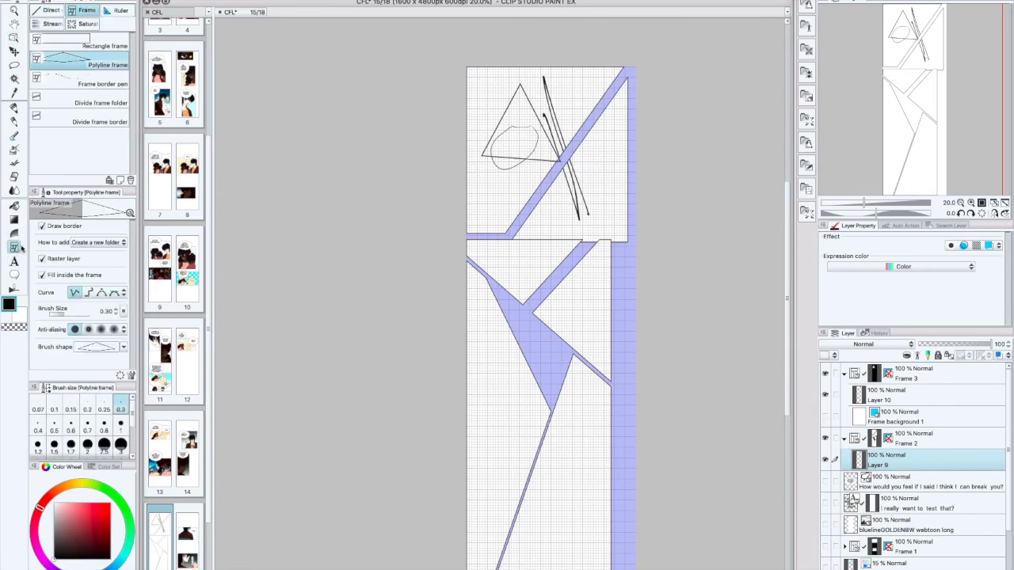
drag(484, 336, 591, 412)
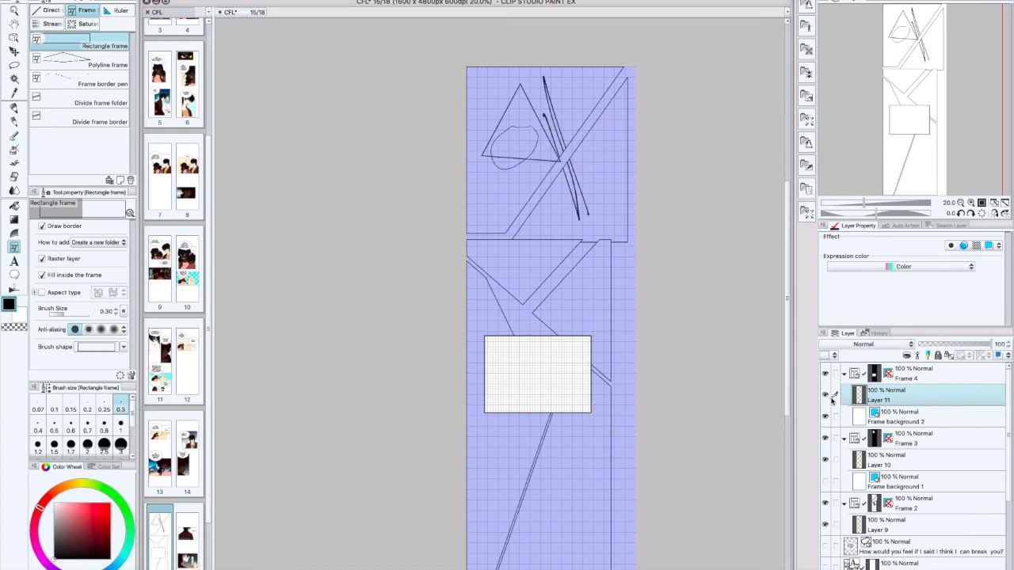
click(13, 37)
click(567, 341)
drag(570, 338, 586, 354)
Delete only the border of the rectangular frame, keeping the layers in its folder, and select a Frame 2 panel
key(Delete)
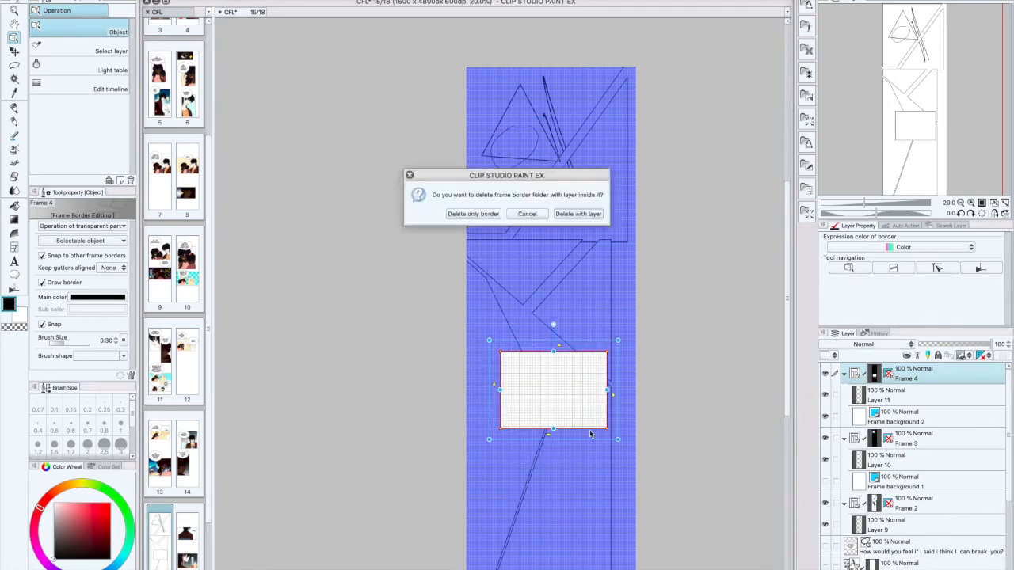
click(468, 215)
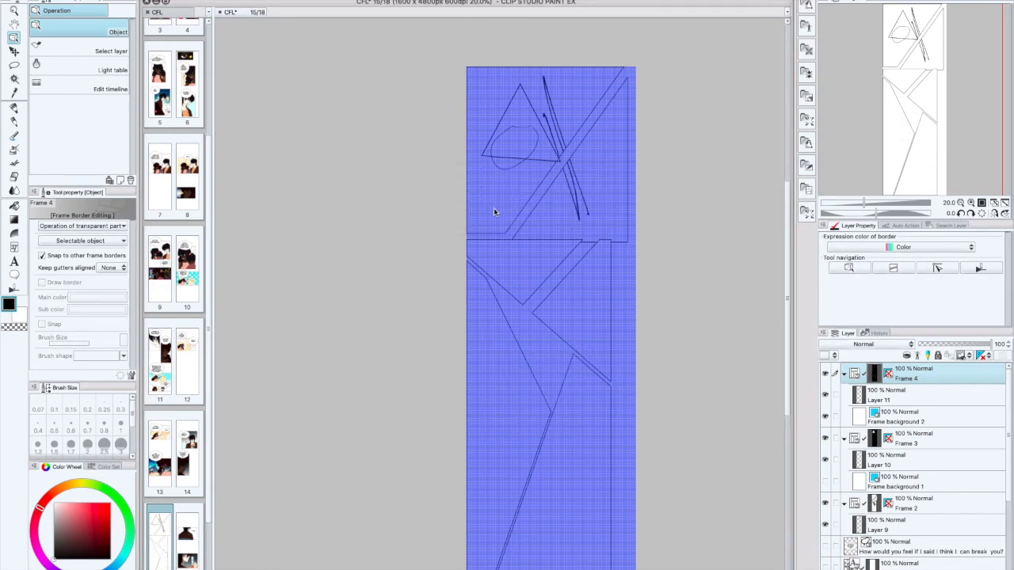
click(611, 385)
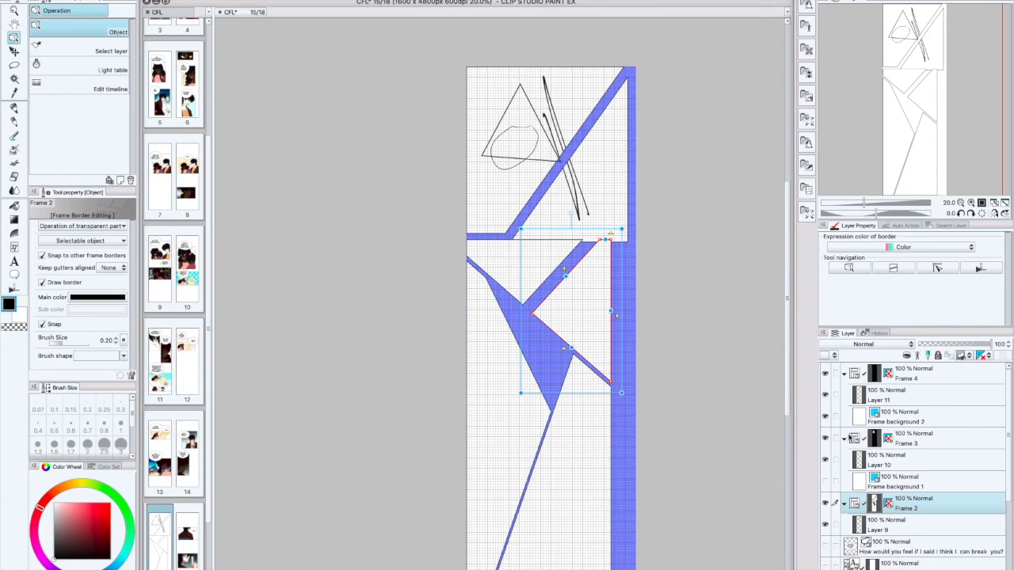
Collapse the Frame 3 and Frame 4 folders and hide both, leaving Frame 2 visible
click(843, 439)
click(825, 438)
click(825, 439)
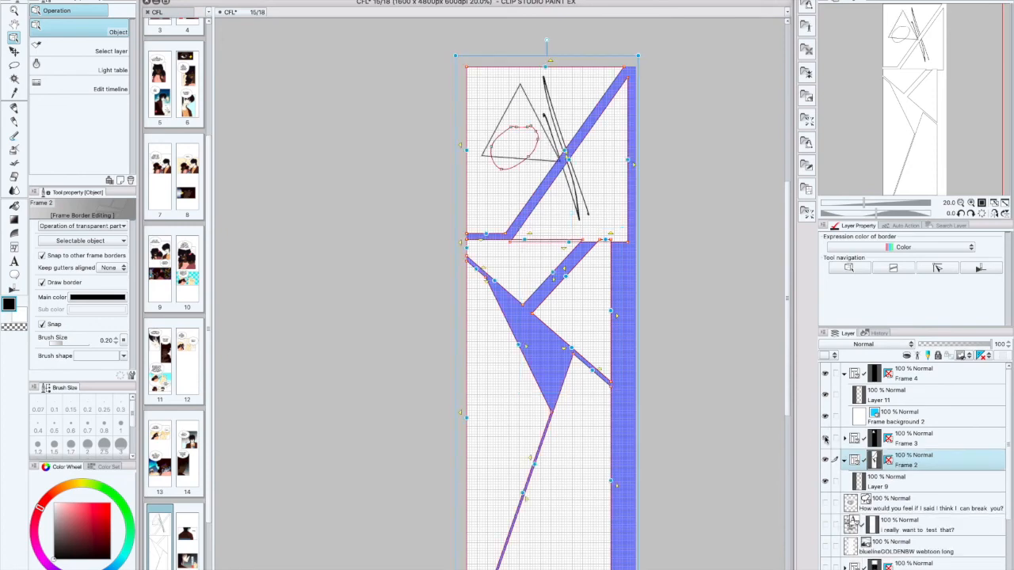
click(845, 375)
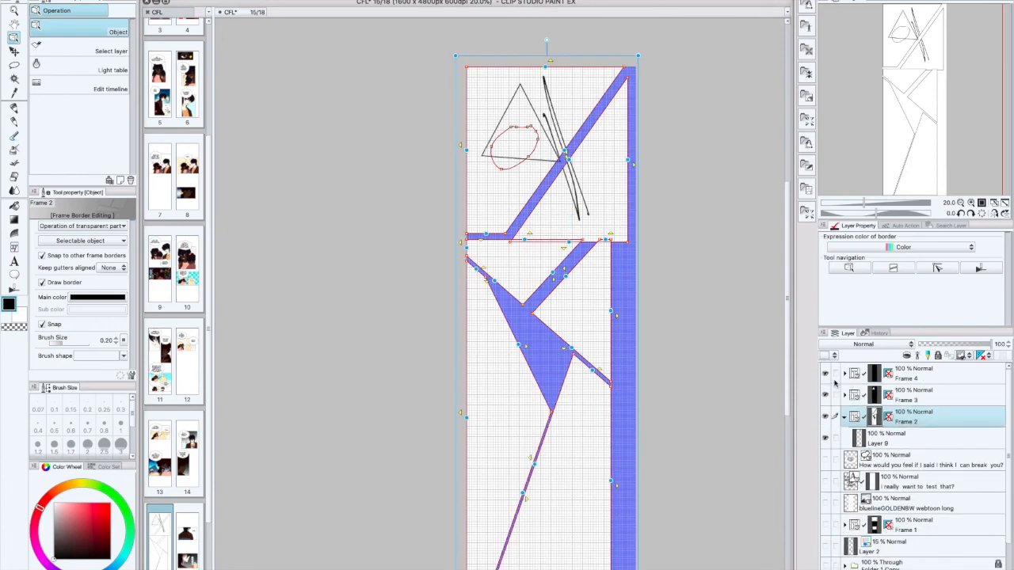
click(15, 248)
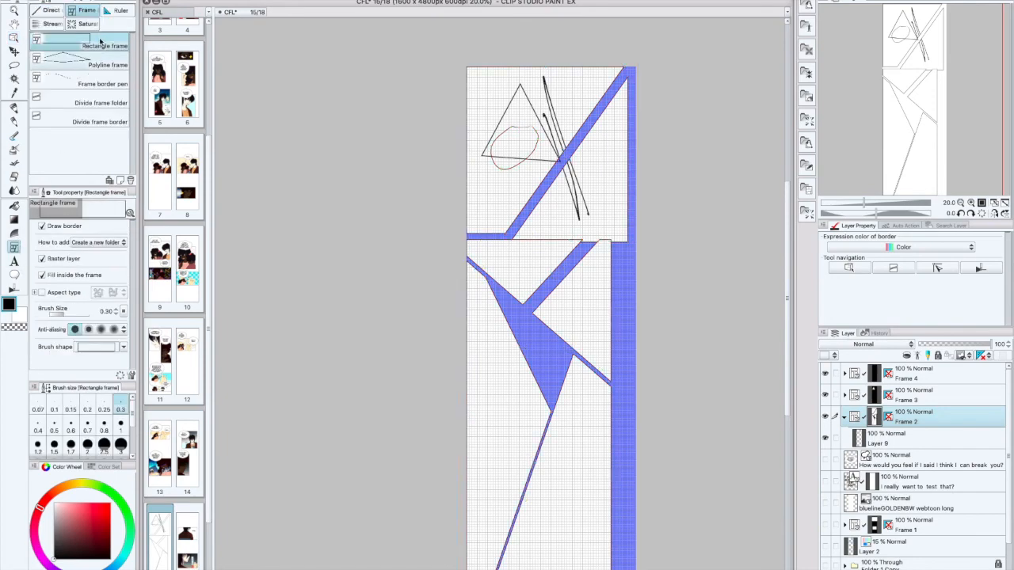
click(825, 375)
click(825, 396)
click(824, 418)
click(824, 418)
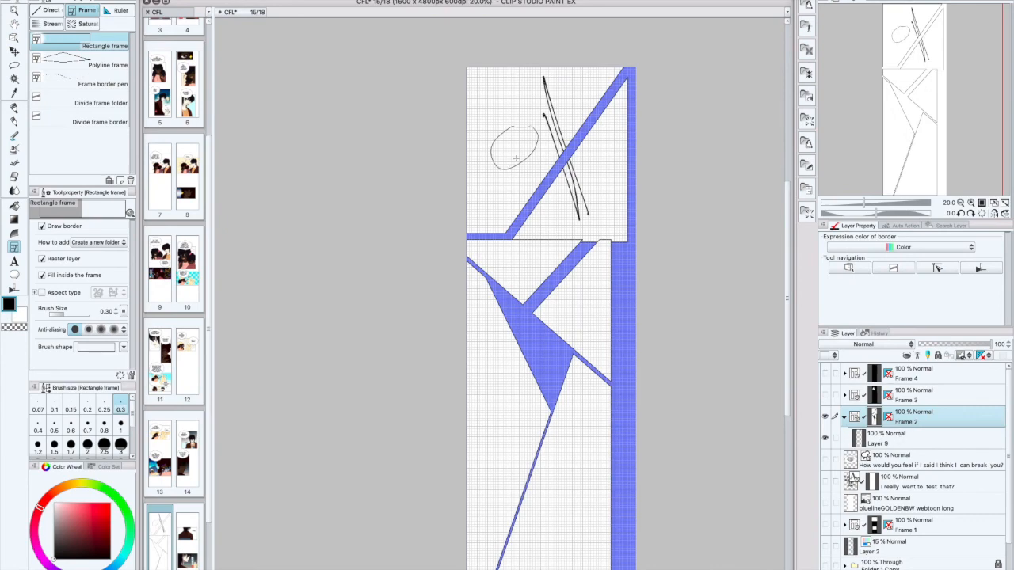
click(262, 0)
click(235, 0)
mouse_move(307, 1)
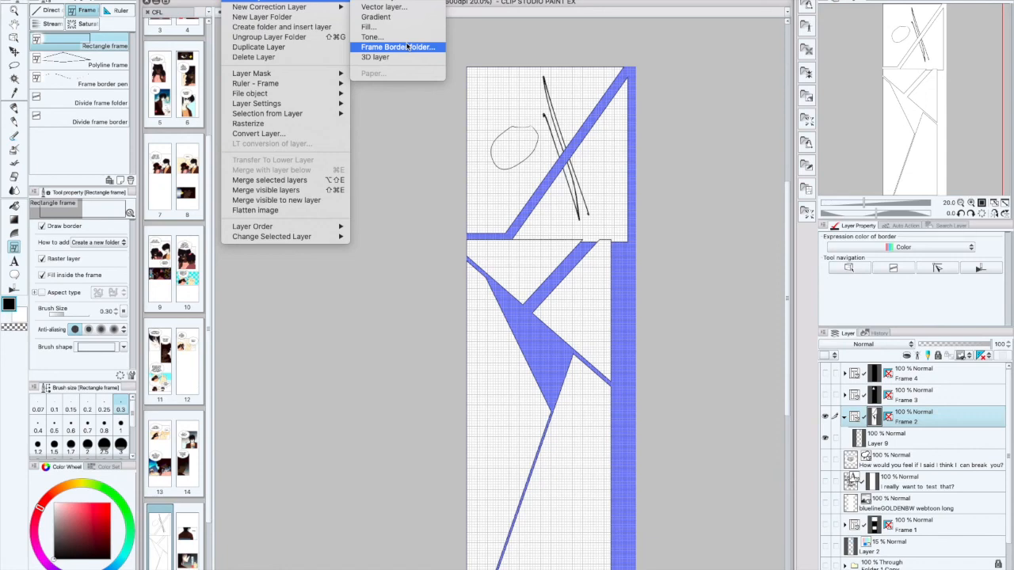
click(926, 422)
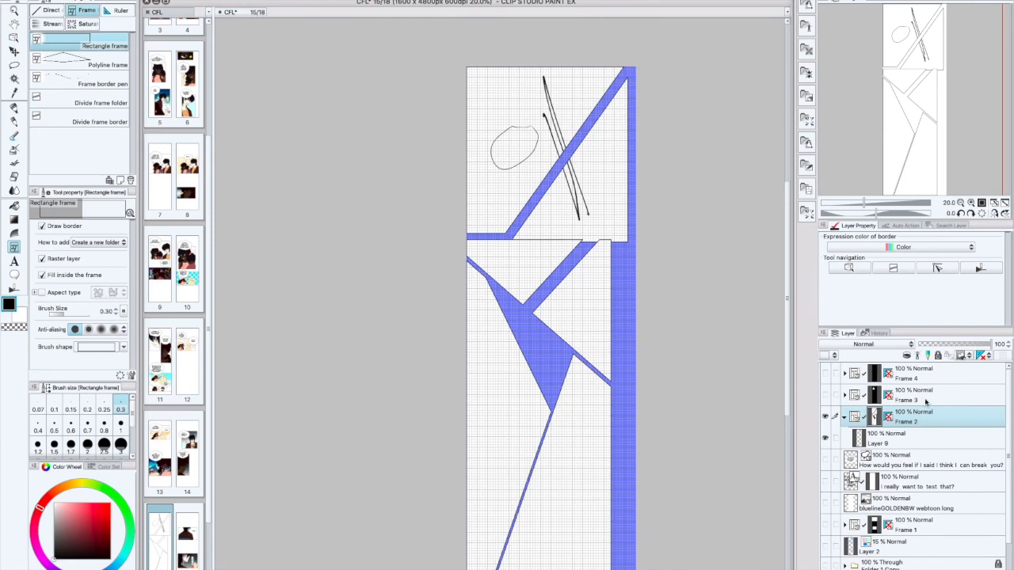
Delete the Frame 3, Frame 4 and Frame 2 folders to clear all panels from the page
click(937, 403)
key(Return)
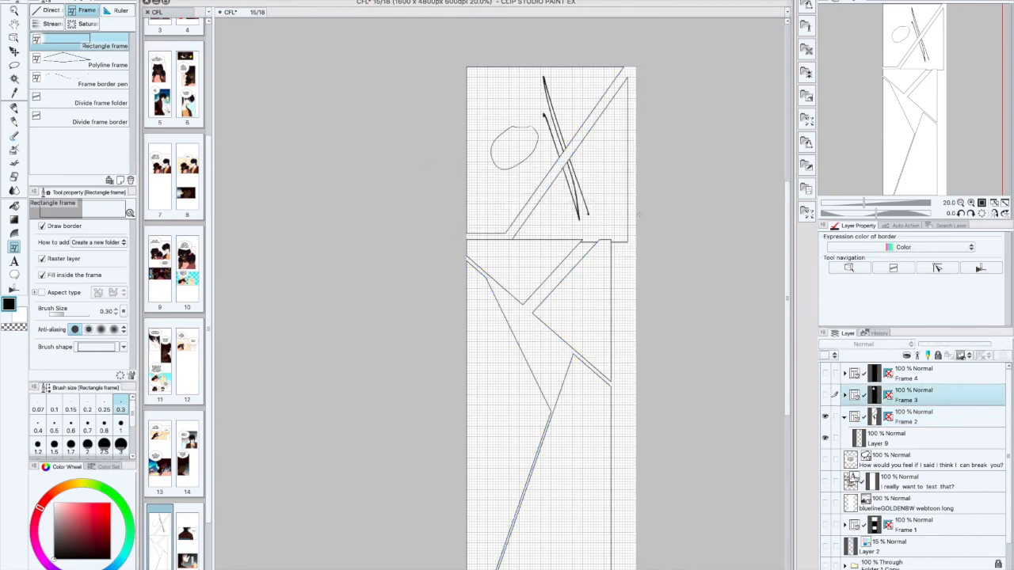
key(Delete)
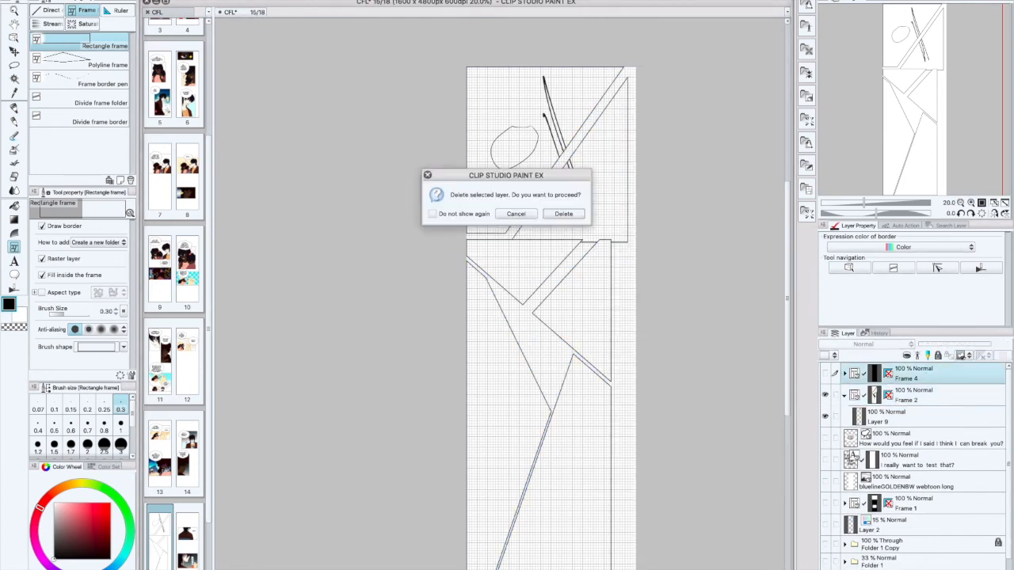
click(565, 210)
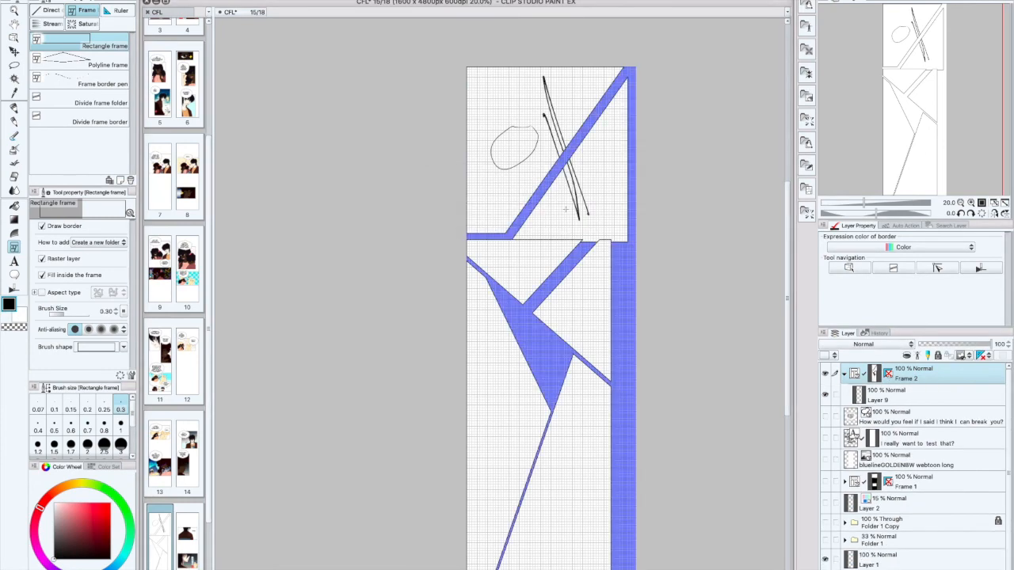
key(Delete)
click(570, 214)
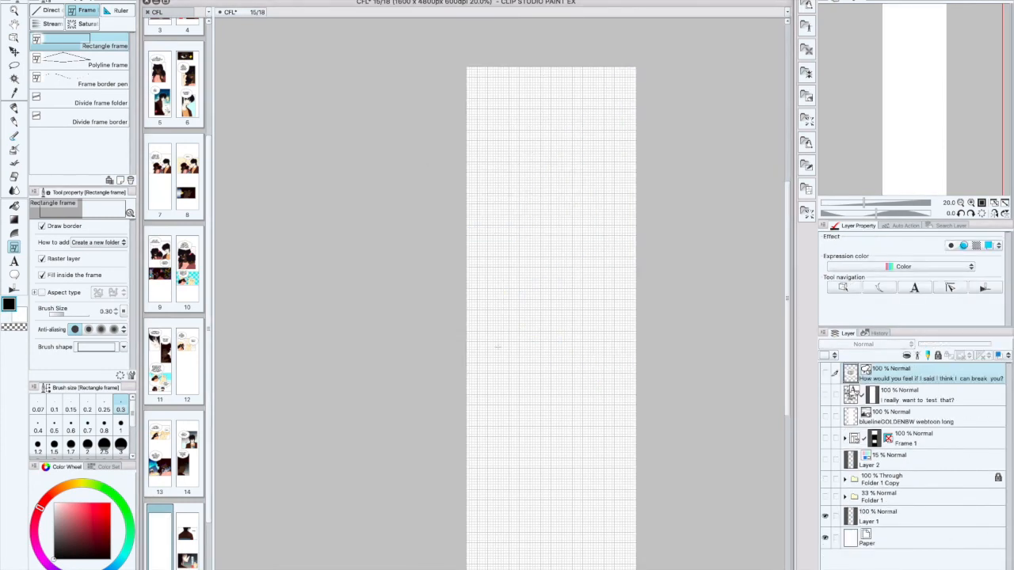
Close the current page and open page 6 of the CFL project
click(220, 12)
click(485, 216)
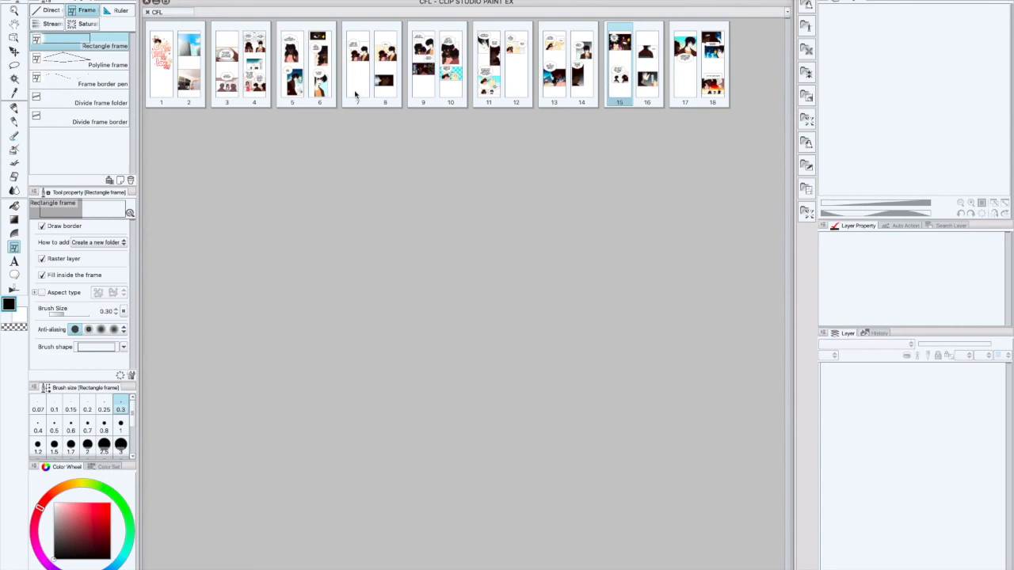
click(322, 95)
double_click(319, 95)
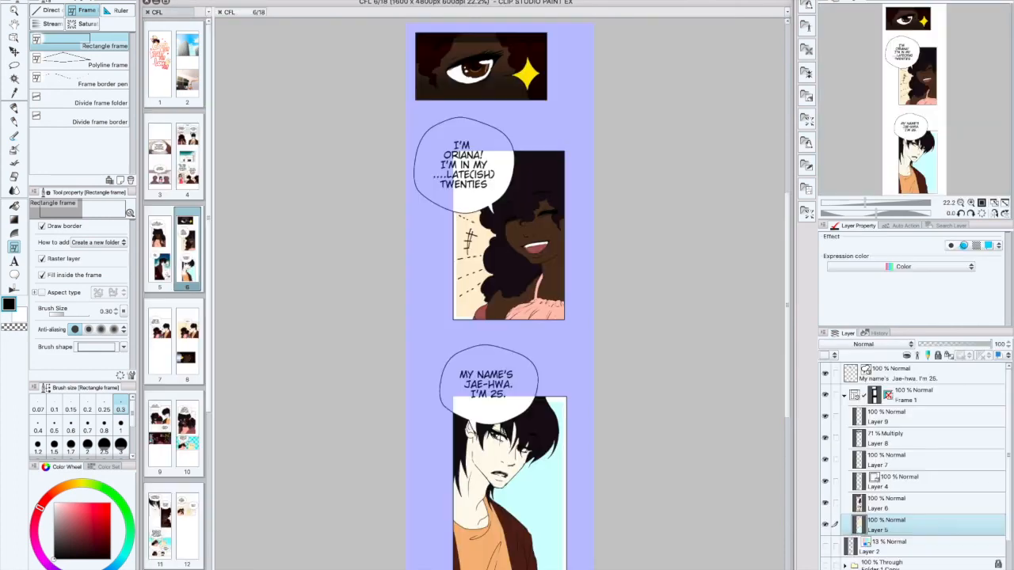
Review the options for making panels: the new Frame Border folder command, the direct-draw Rectangle, and the Divide frame folder and Divide frame border tools
click(253, 1)
mouse_move(263, 2)
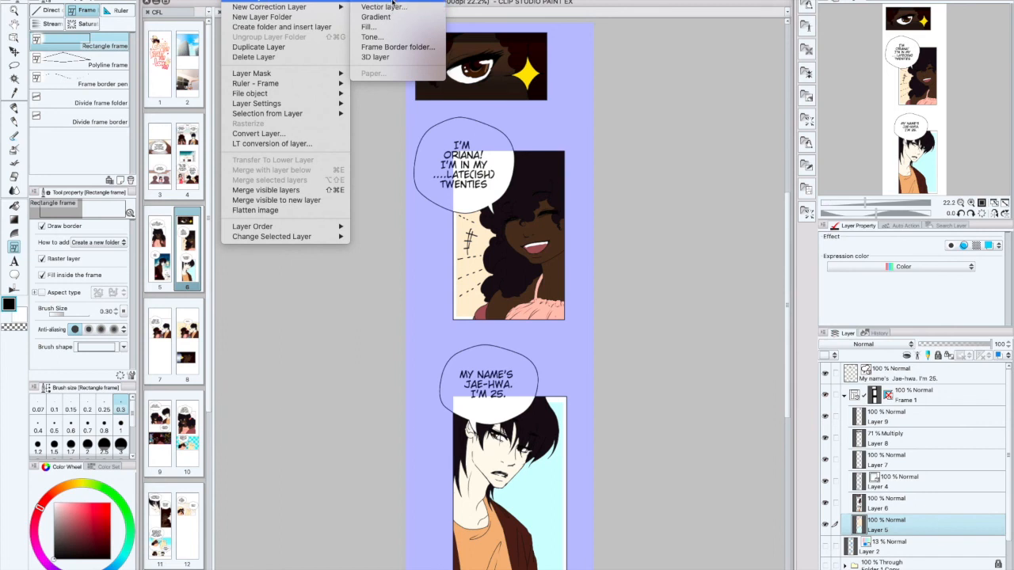
click(14, 248)
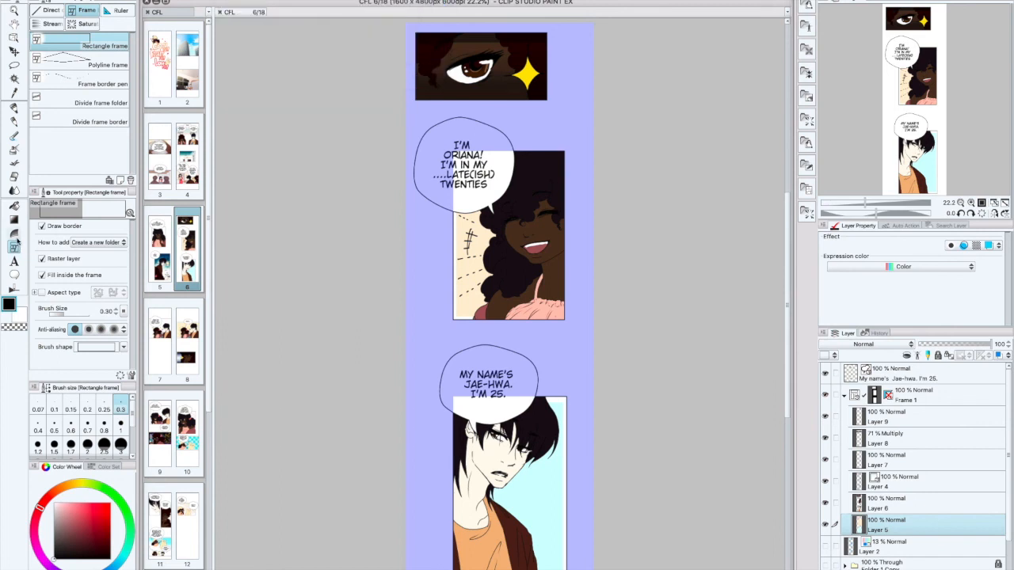
click(51, 10)
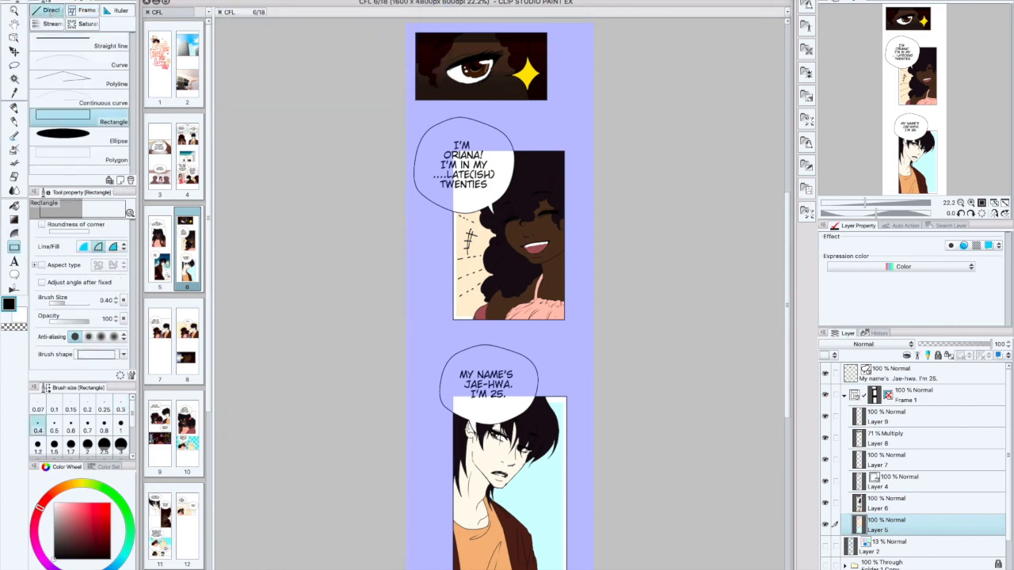
click(242, 0)
mouse_move(274, 1)
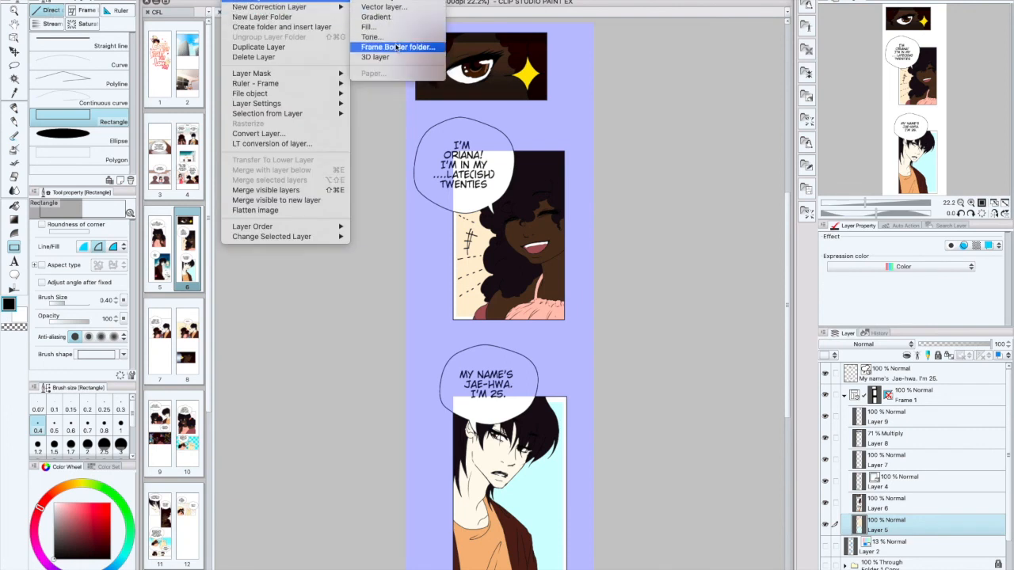
click(77, 108)
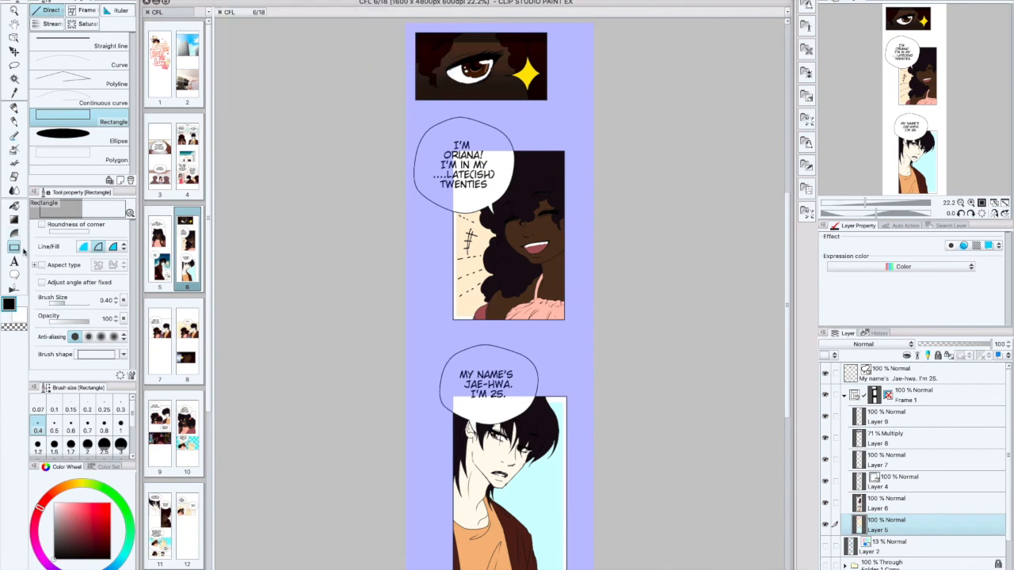
click(87, 10)
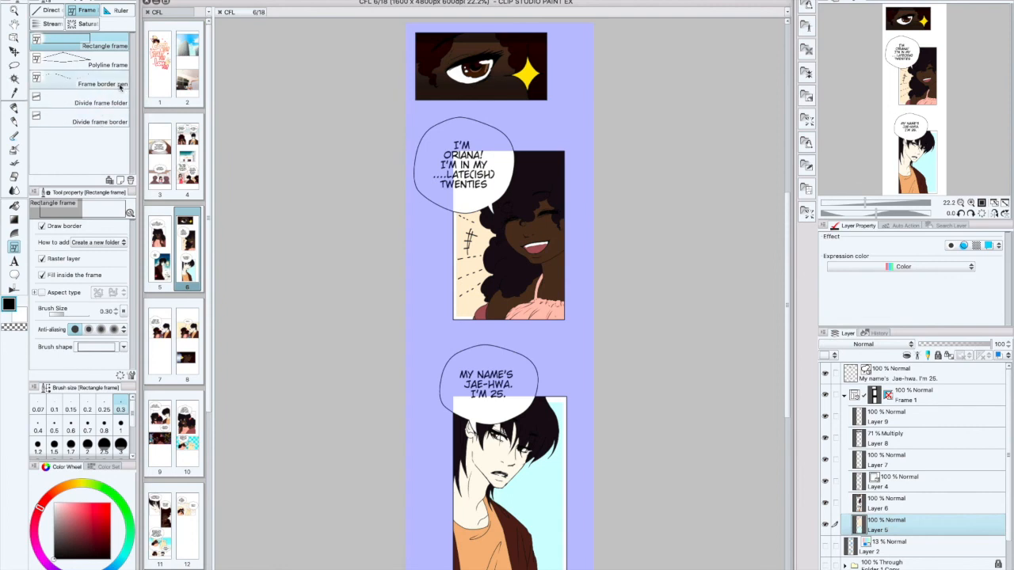
click(109, 117)
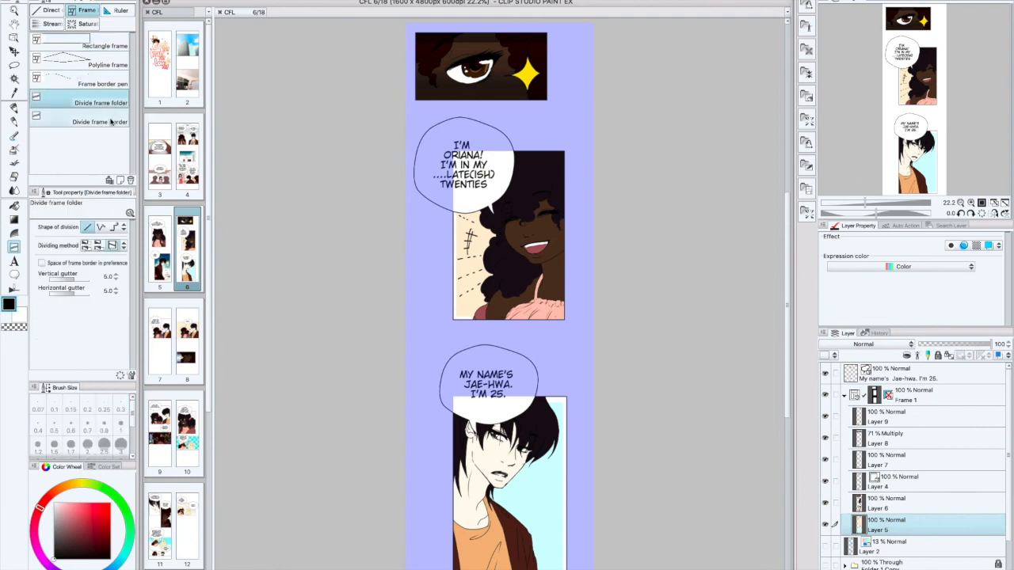
click(106, 101)
click(107, 120)
click(108, 99)
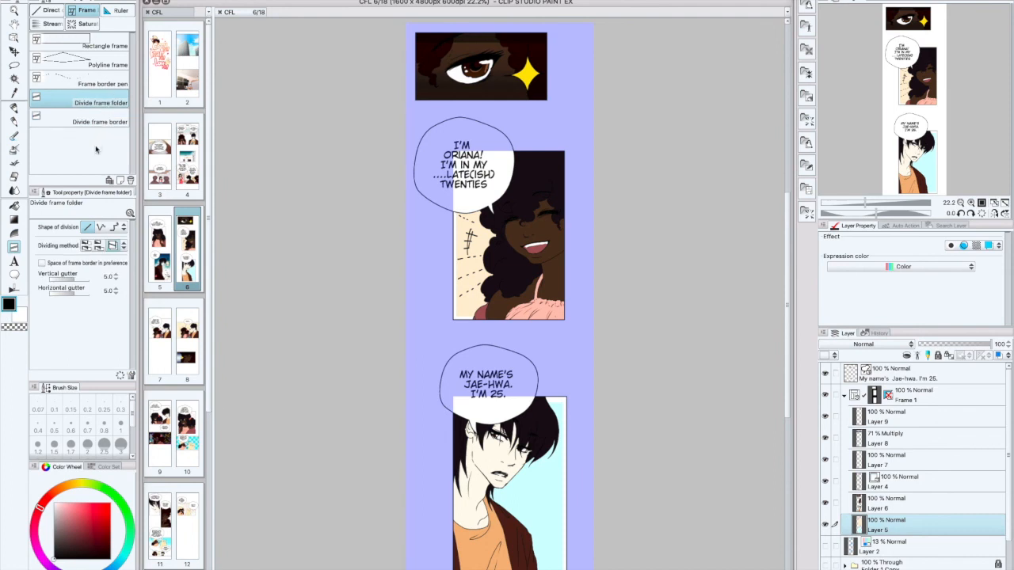